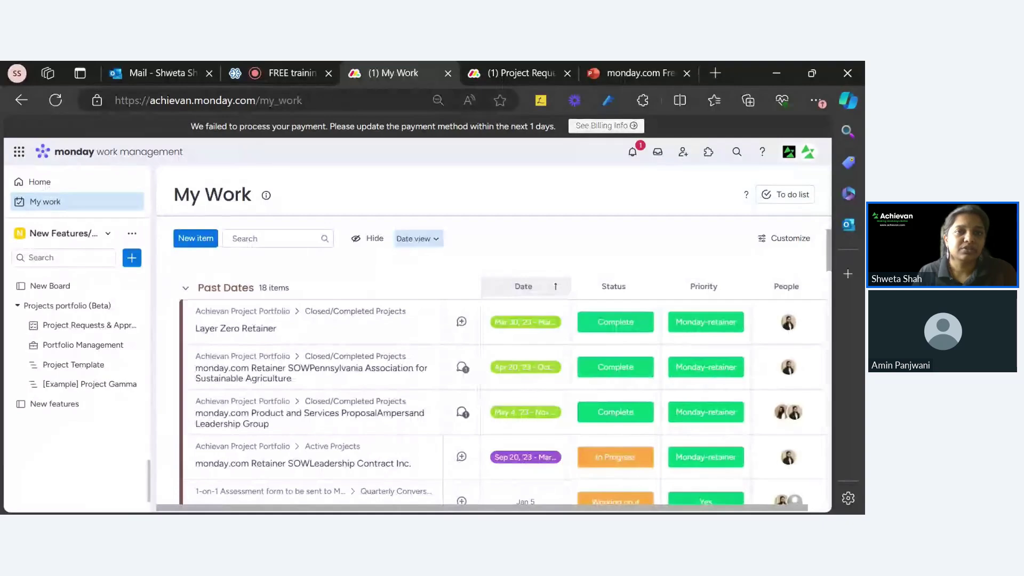
Load the account's home page at achievan.monday.com by removing my_work from the address
{"action": "left_click", "coordinate": [281, 100]}
{"action": "double_click", "coordinate": [281, 100]}
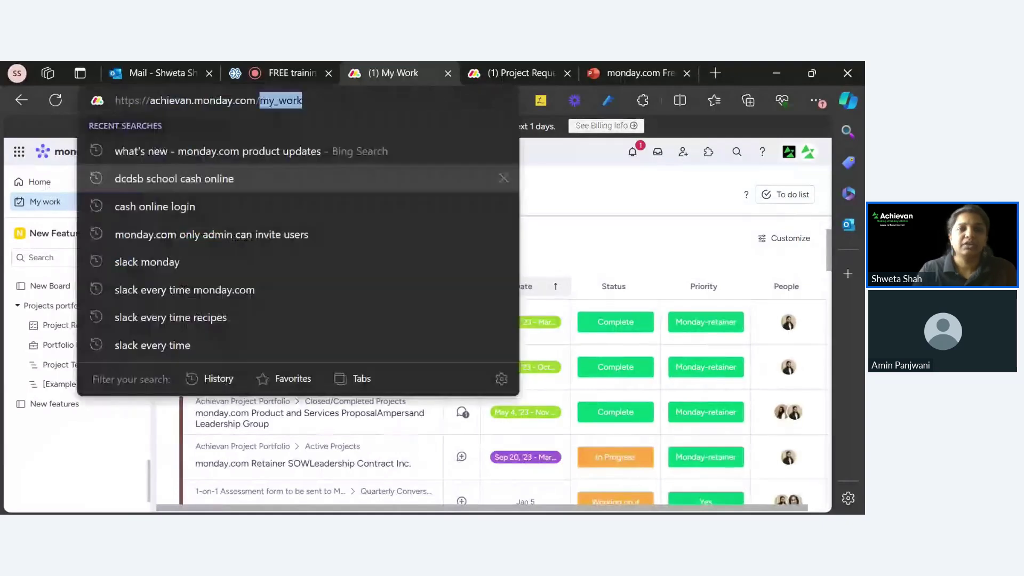
{"action": "key", "text": "BackSpace"}
{"action": "key", "text": "Return"}
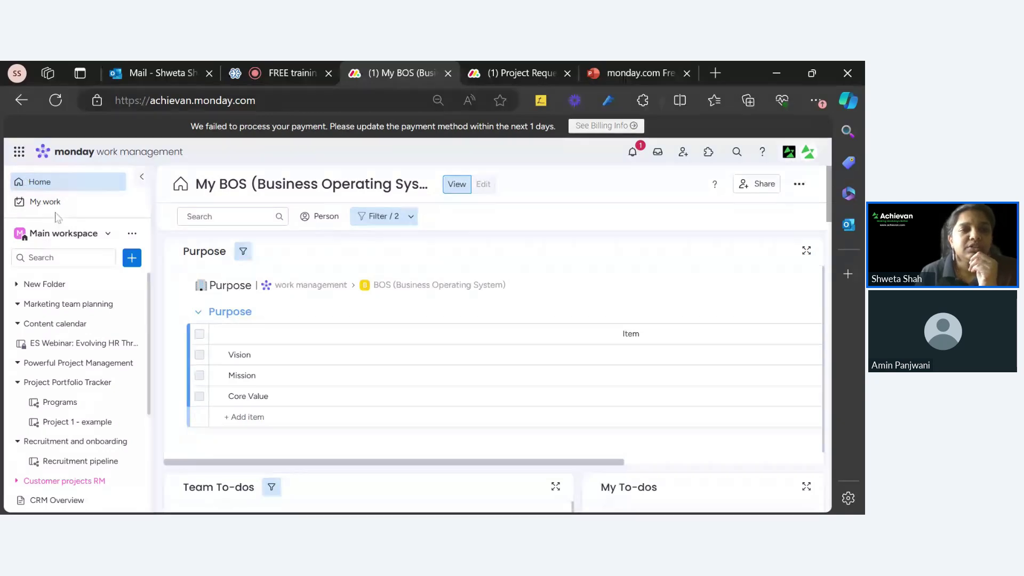
Open My Work and collapse the navigation sidebar
{"action": "left_click", "coordinate": [46, 206]}
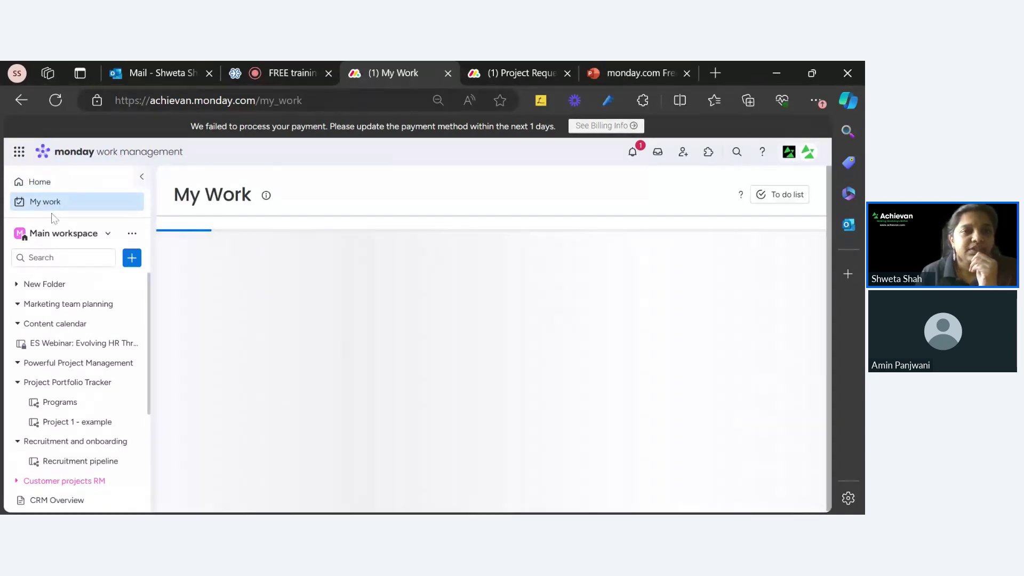
{"action": "left_click", "coordinate": [141, 178]}
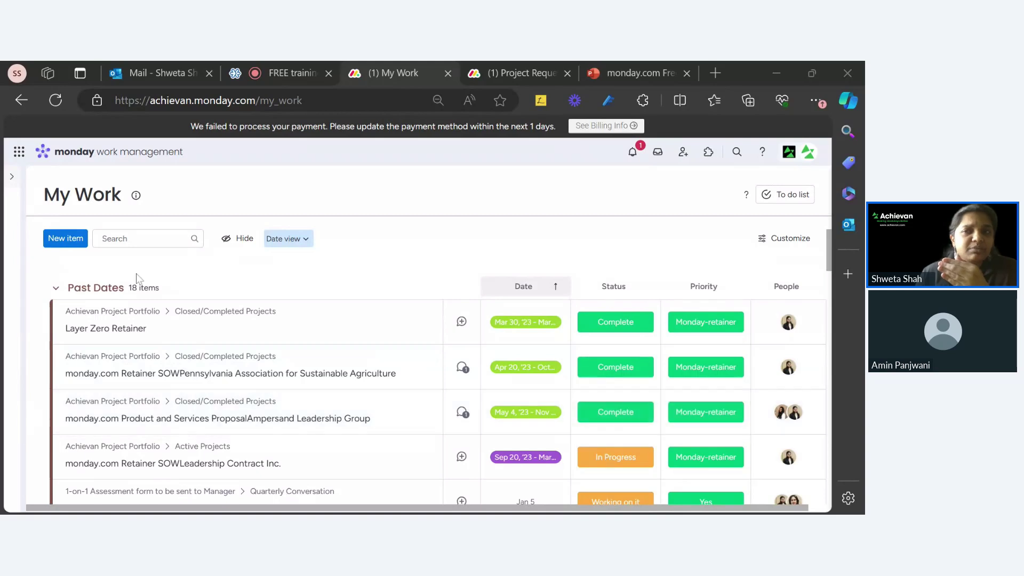
Open monday.labs and filter the experimental features by "my" to review the New my work layout entry, then close it
{"action": "left_click", "coordinate": [807, 163]}
{"action": "left_click", "coordinate": [807, 156]}
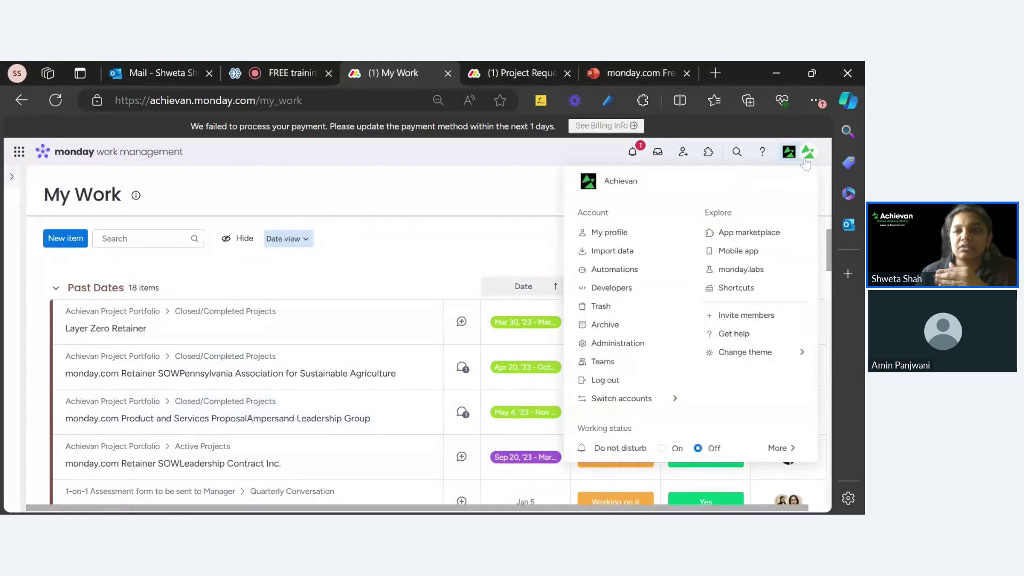
{"action": "left_click", "coordinate": [735, 270]}
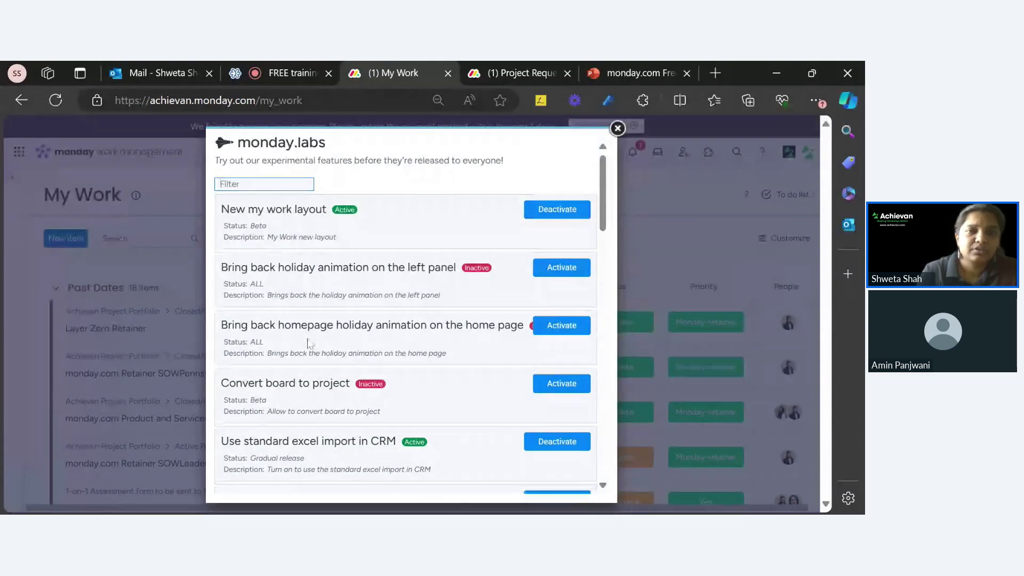
{"action": "type", "text": "my"}
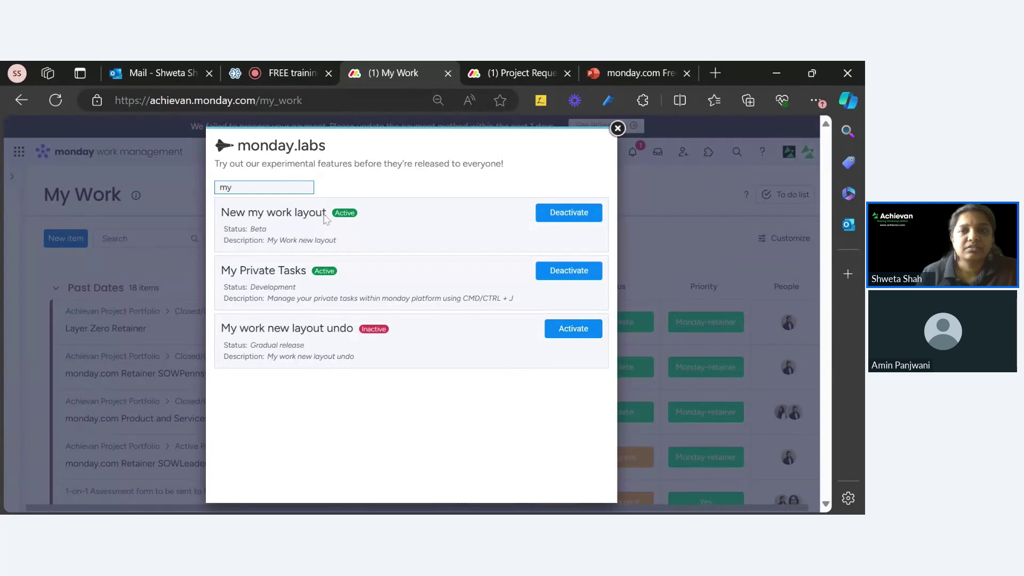
{"action": "left_click", "coordinate": [617, 129]}
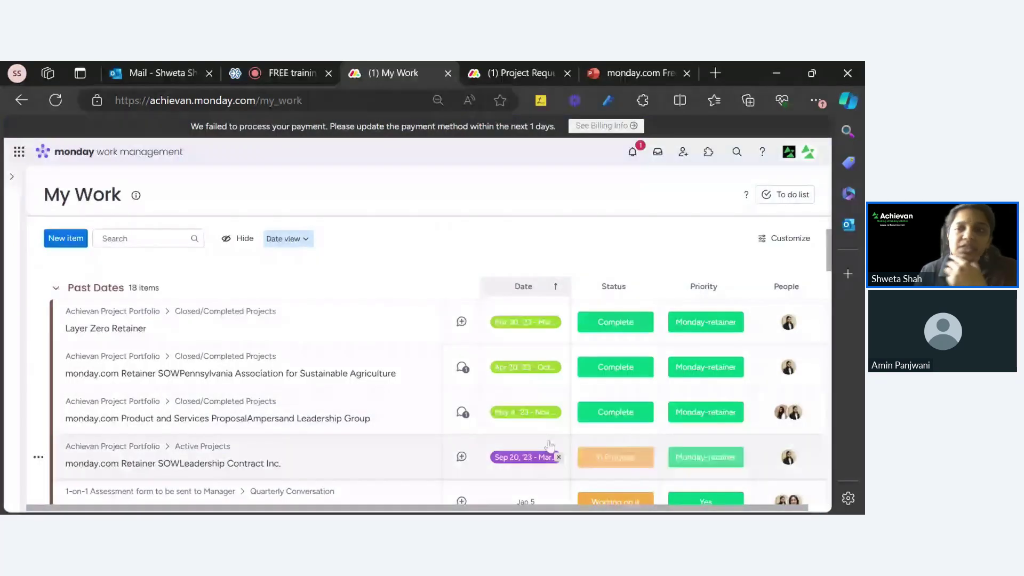
Reopen monday.labs, filter the features by "my work" to check the layout options, and return to My Work
{"action": "left_click", "coordinate": [791, 152]}
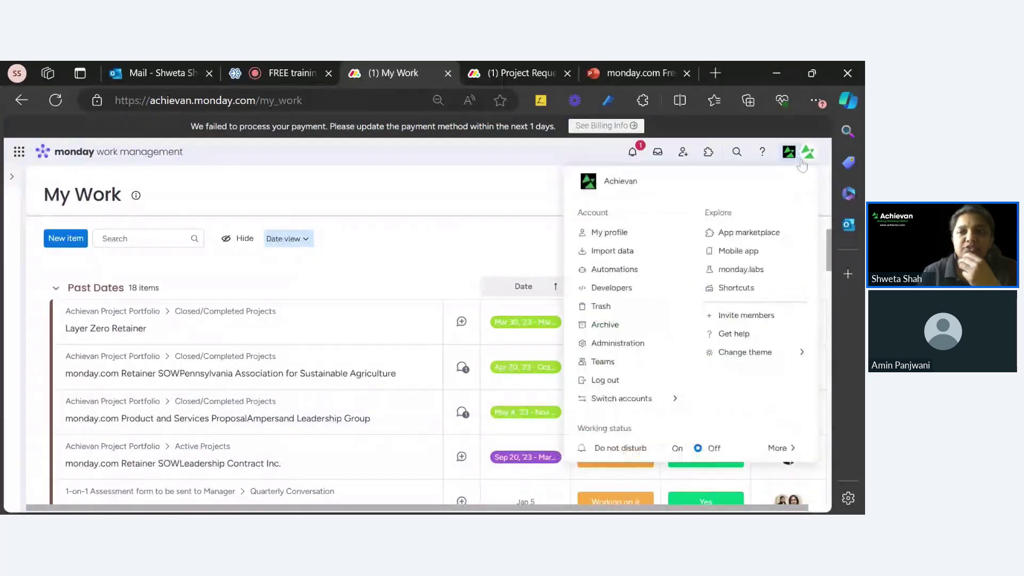
{"action": "left_click", "coordinate": [740, 269]}
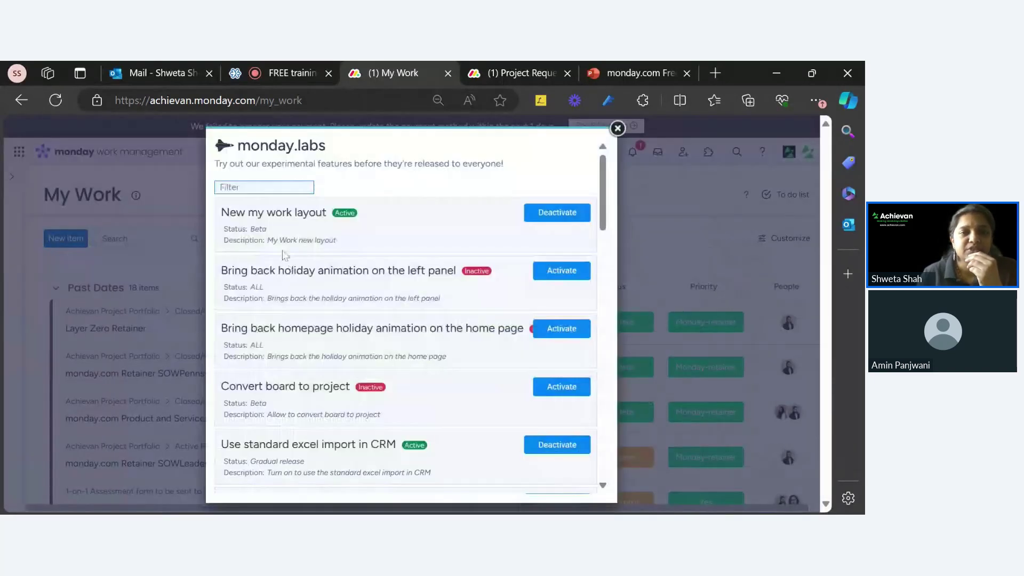
{"action": "type", "text": "my work"}
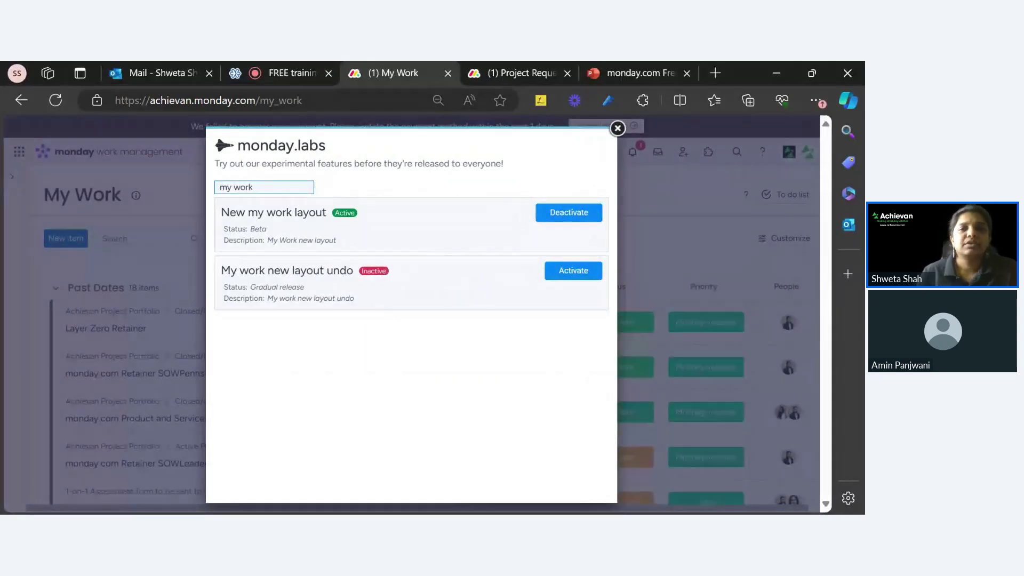
{"action": "left_click", "coordinate": [618, 129]}
{"action": "left_click", "coordinate": [789, 151]}
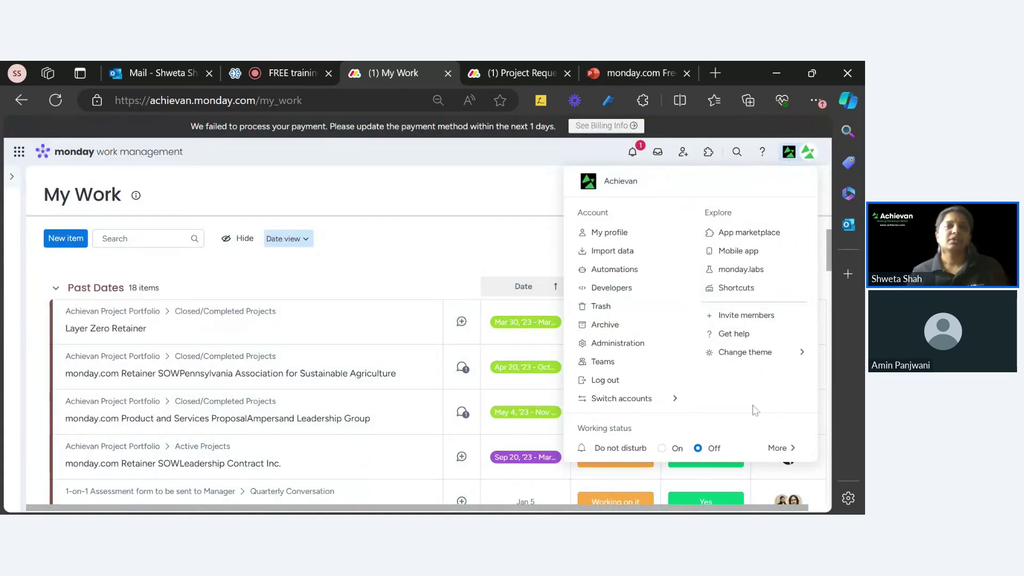
{"action": "left_click", "coordinate": [389, 167]}
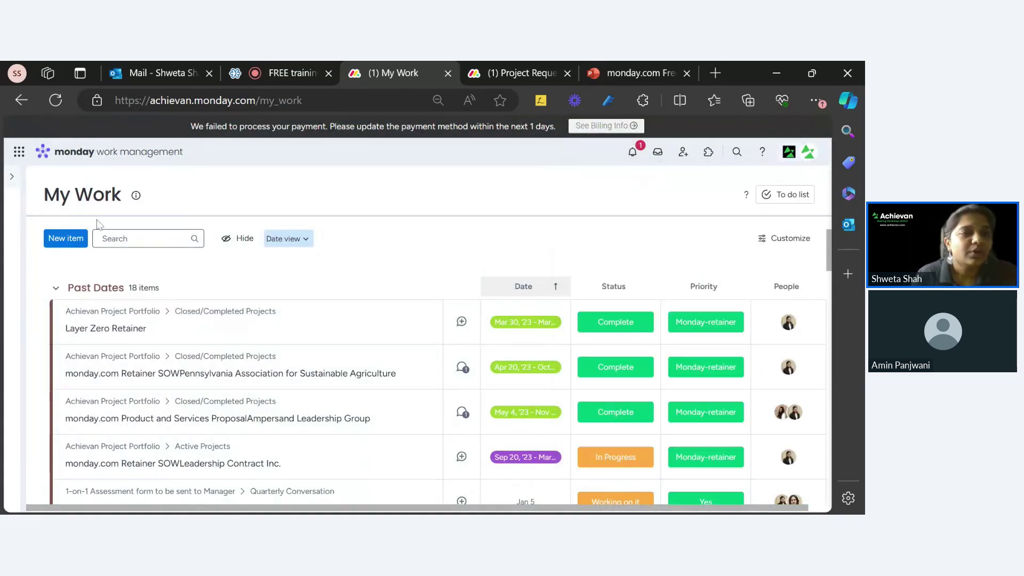
Look through the whole My Work list in Date view, from the Past Dates group to the last items
{"action": "mouse_move", "coordinate": [136, 197]}
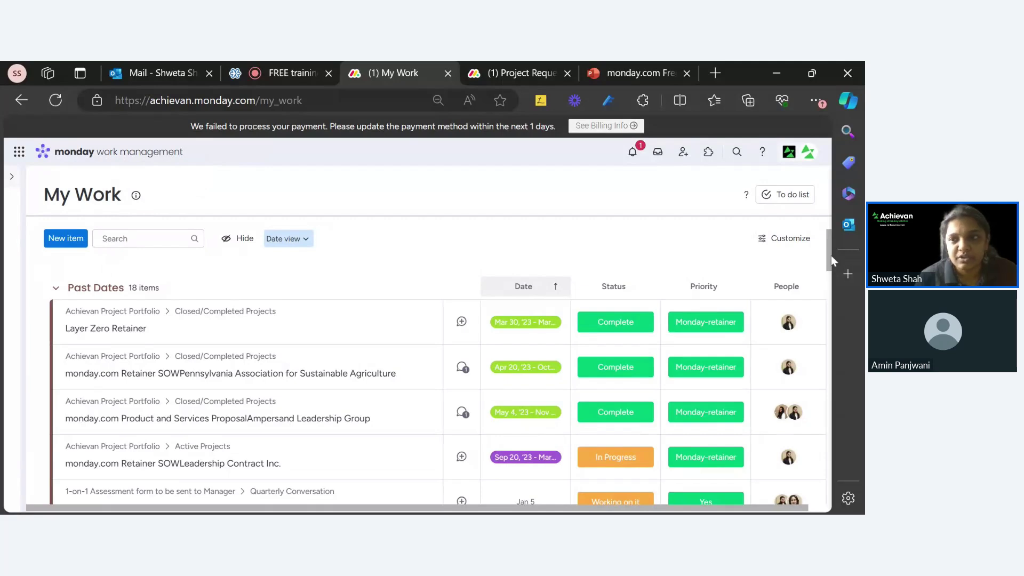
{"action": "left_click_drag", "start_coordinate": [830, 256], "coordinate": [818, 452]}
{"action": "scroll", "coordinate": [819, 451], "scroll_direction": "down", "scroll_amount": 15}
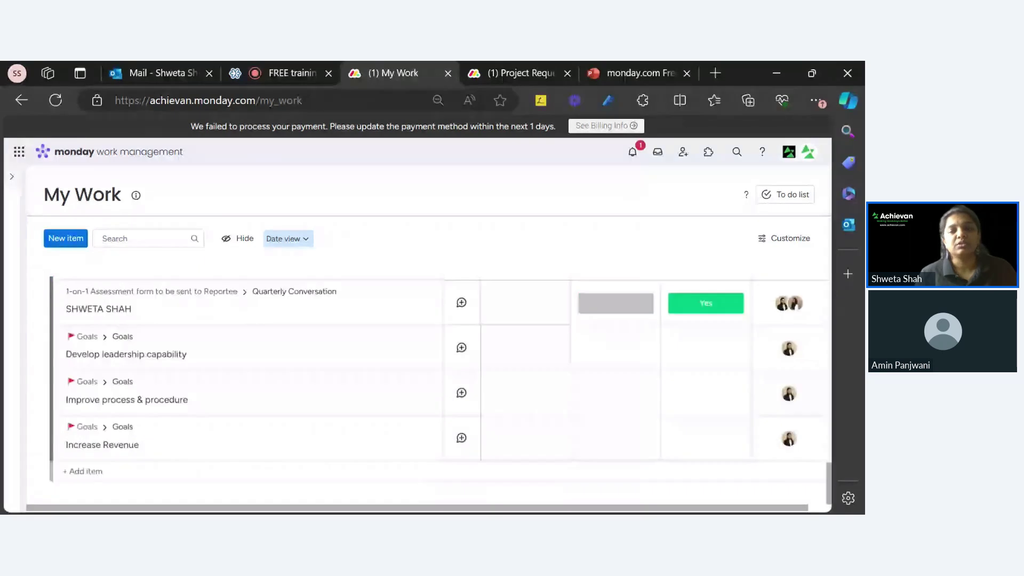
{"action": "scroll", "coordinate": [142, 337], "scroll_direction": "up", "scroll_amount": 15}
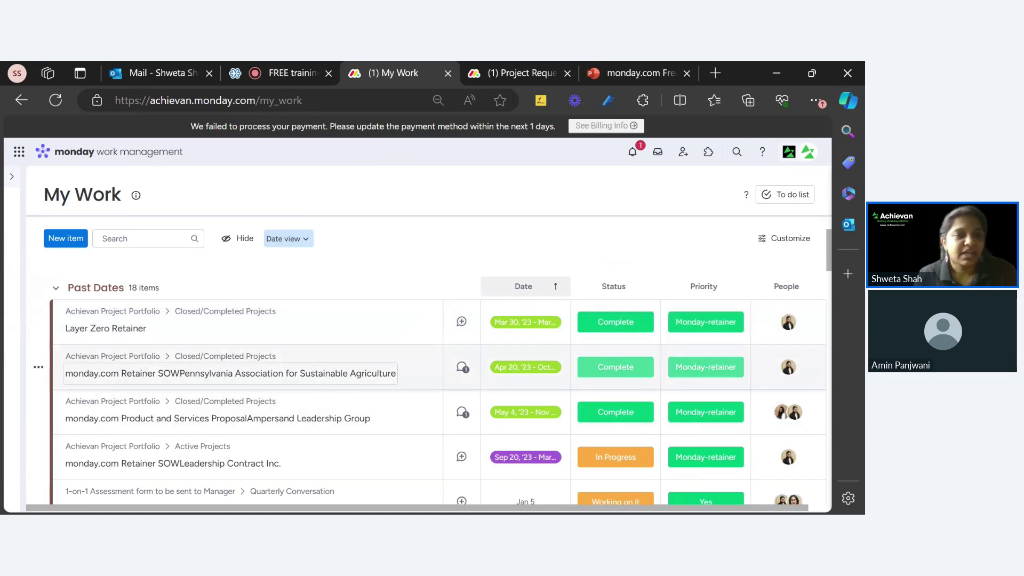
{"action": "scroll", "coordinate": [747, 341], "scroll_direction": "down", "scroll_amount": 1}
{"action": "scroll", "coordinate": [640, 320], "scroll_direction": "up", "scroll_amount": 1}
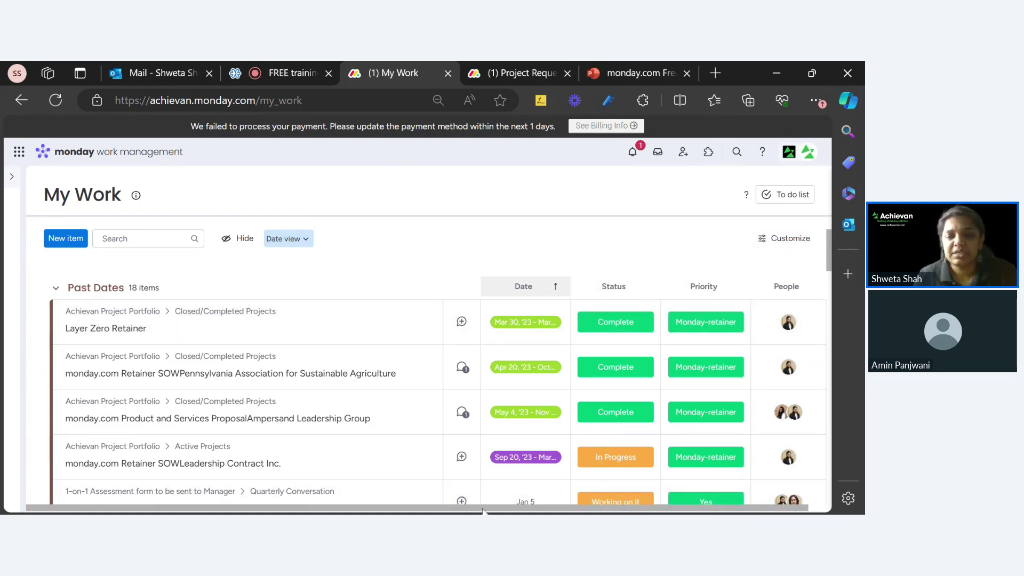
Switch the My Work list to Status view and back to Date view
{"action": "scroll", "coordinate": [708, 488], "scroll_direction": "right", "scroll_amount": 2}
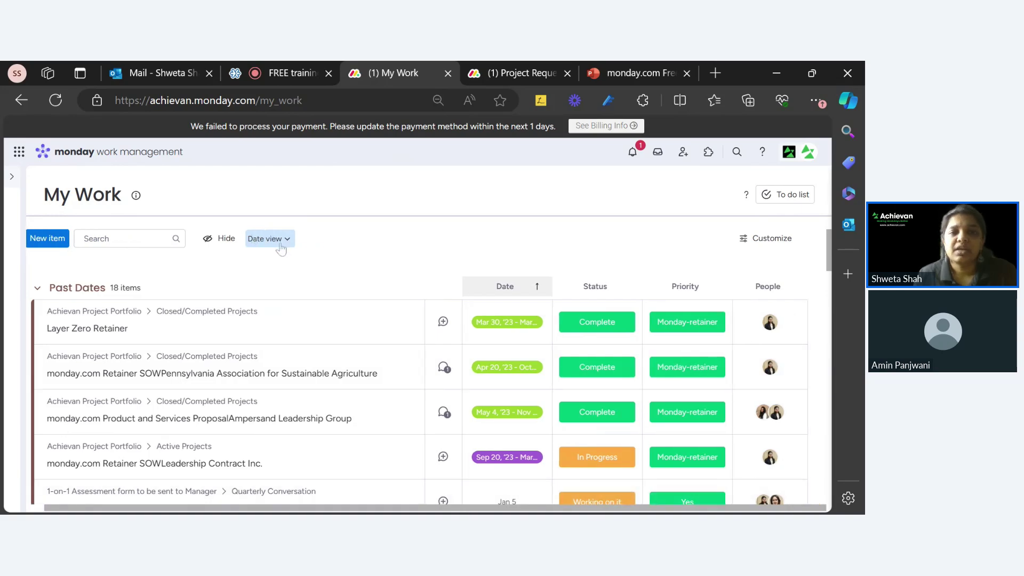
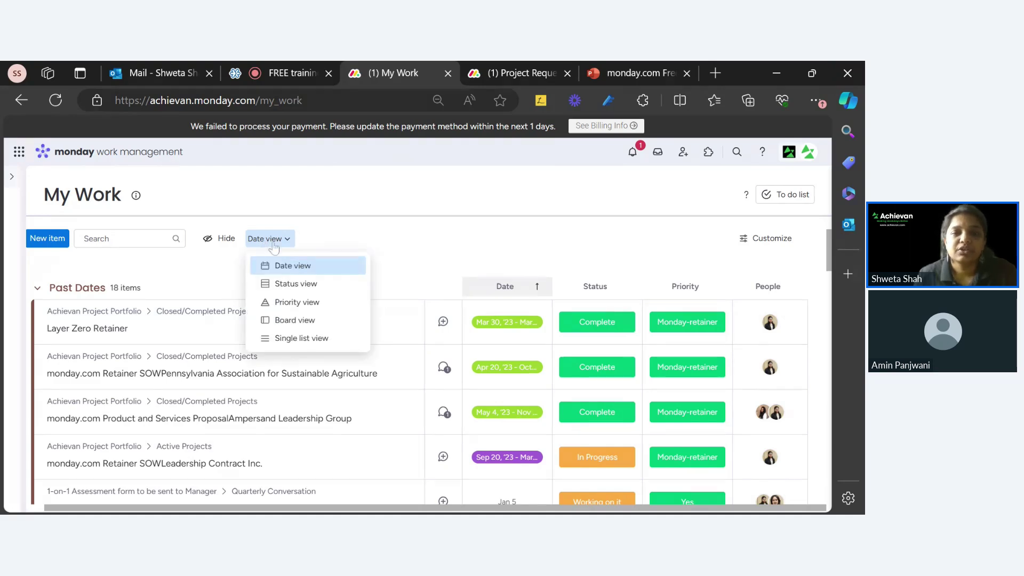
{"action": "left_click", "coordinate": [310, 287]}
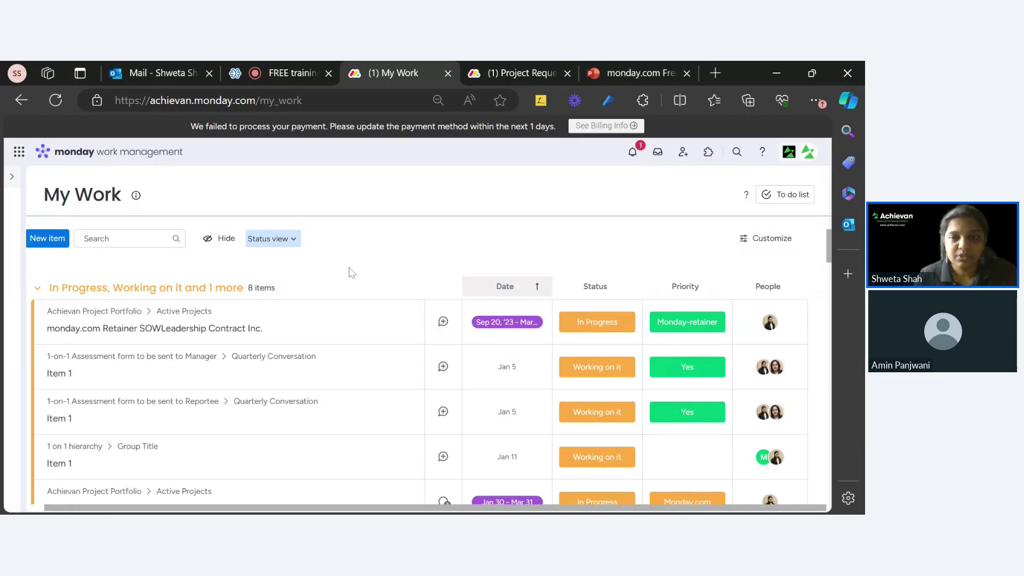
{"action": "left_click", "coordinate": [272, 241]}
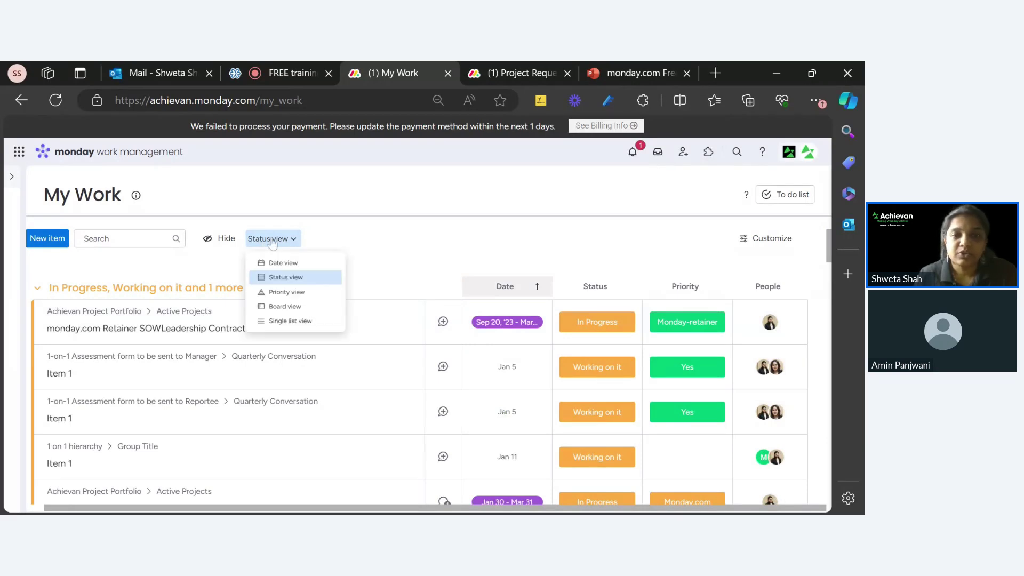
{"action": "left_click", "coordinate": [278, 262]}
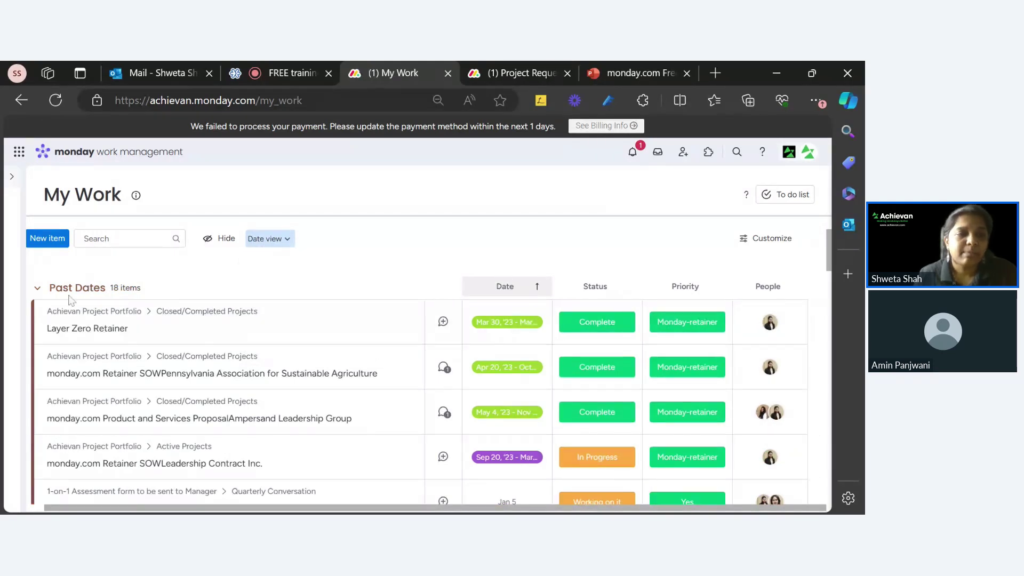
Collapse the Past Dates, This week and Without a date groups in the Date view
{"action": "left_click", "coordinate": [38, 288]}
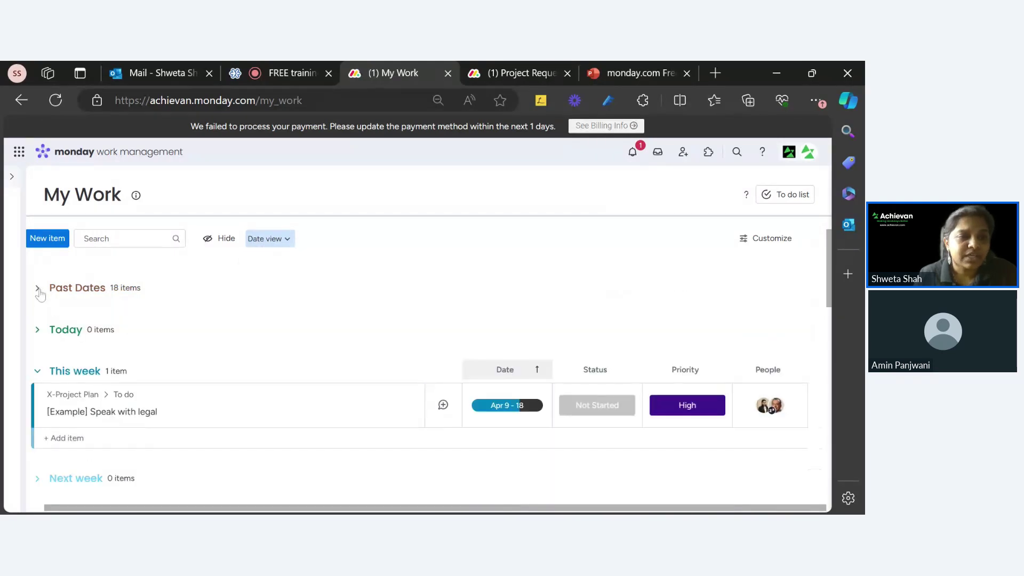
{"action": "left_click", "coordinate": [39, 372]}
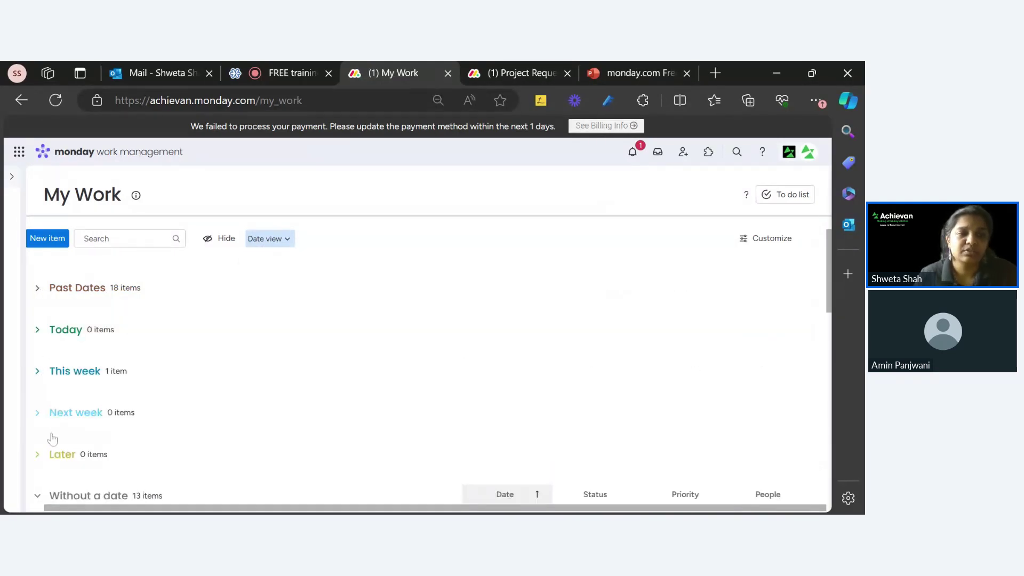
{"action": "scroll", "coordinate": [64, 443], "scroll_direction": "down", "scroll_amount": 3}
{"action": "left_click", "coordinate": [37, 298]}
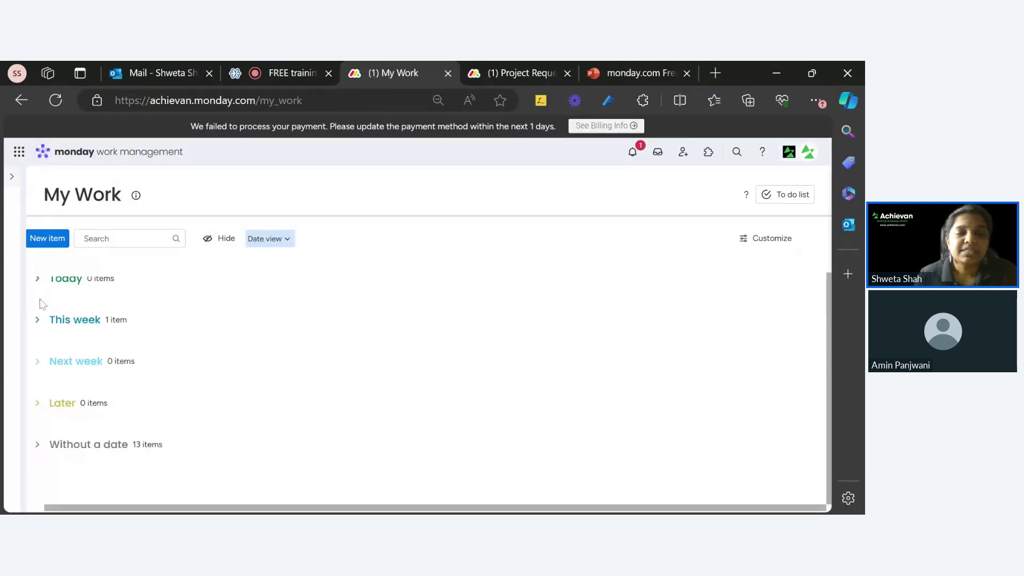
{"action": "scroll", "coordinate": [169, 305], "scroll_direction": "up", "scroll_amount": 1}
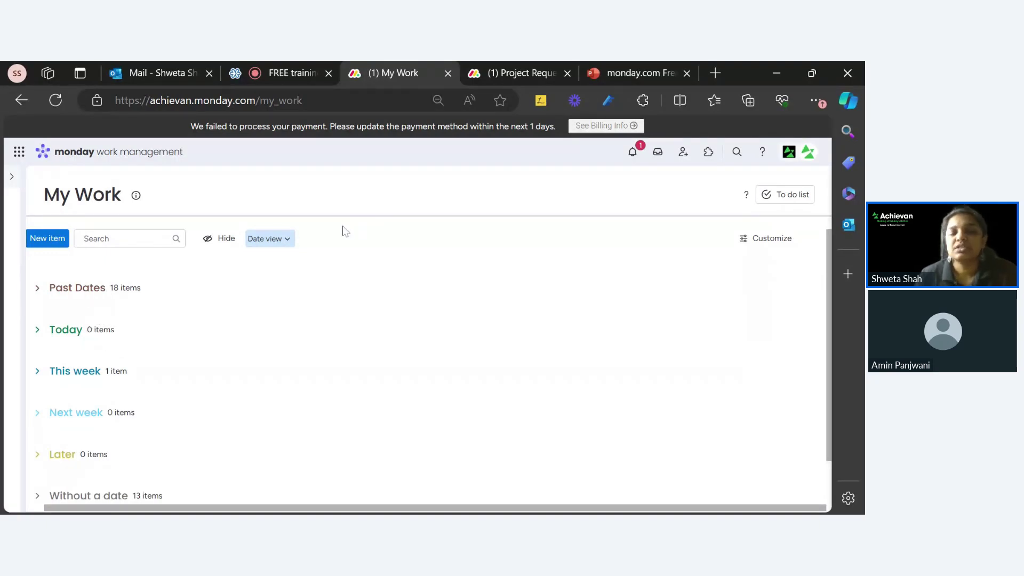
Group the My Work items by status using Status view
{"action": "left_click", "coordinate": [286, 243]}
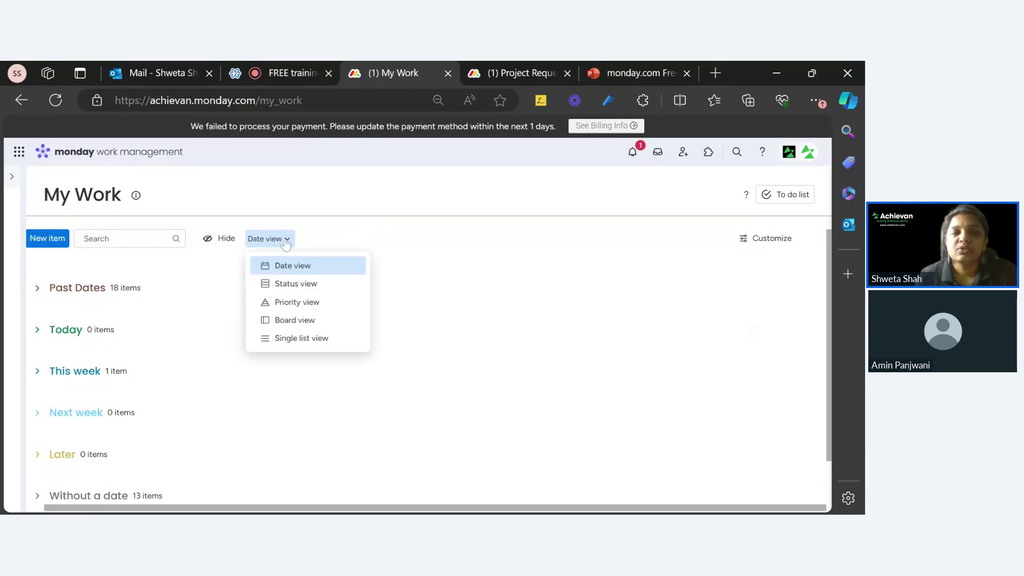
{"action": "left_click", "coordinate": [278, 286]}
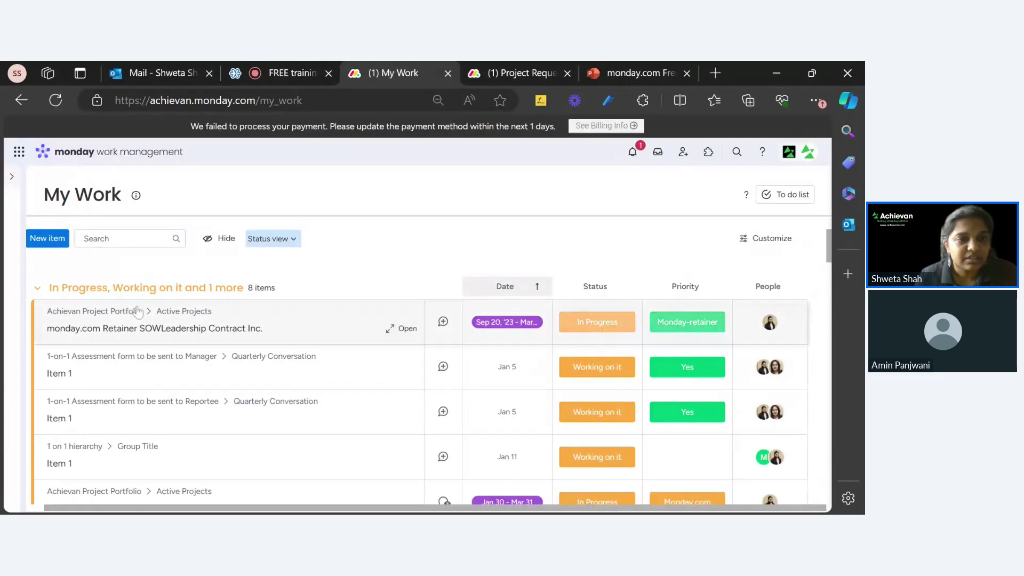
Examine the status groups, including which statuses the In Progress, Hold/Stuck and Complete/Done groups combine
{"action": "scroll", "coordinate": [141, 315], "scroll_direction": "down", "scroll_amount": 10}
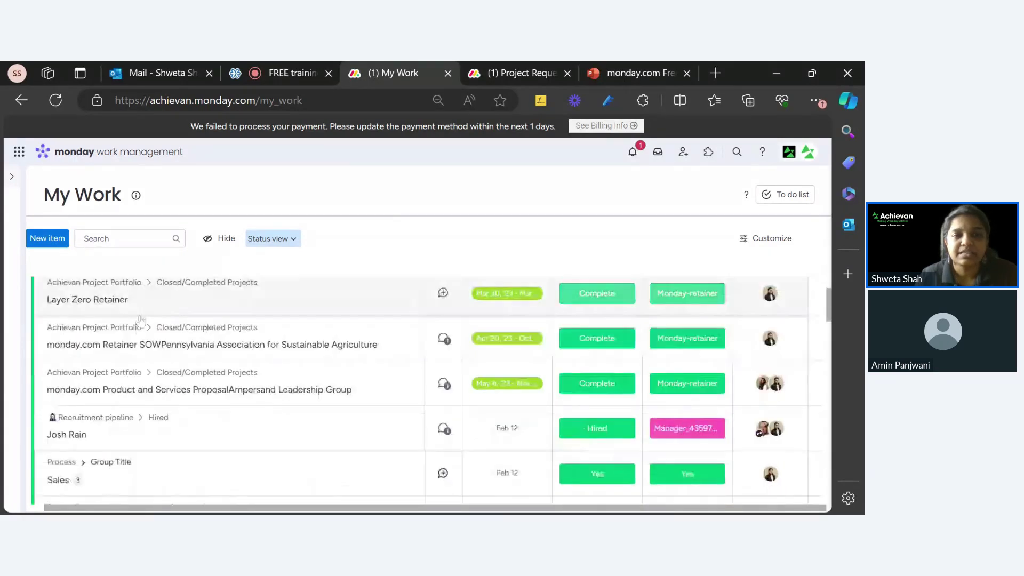
{"action": "scroll", "coordinate": [140, 316], "scroll_direction": "up", "scroll_amount": 10}
{"action": "scroll", "coordinate": [145, 328], "scroll_direction": "up", "scroll_amount": 2}
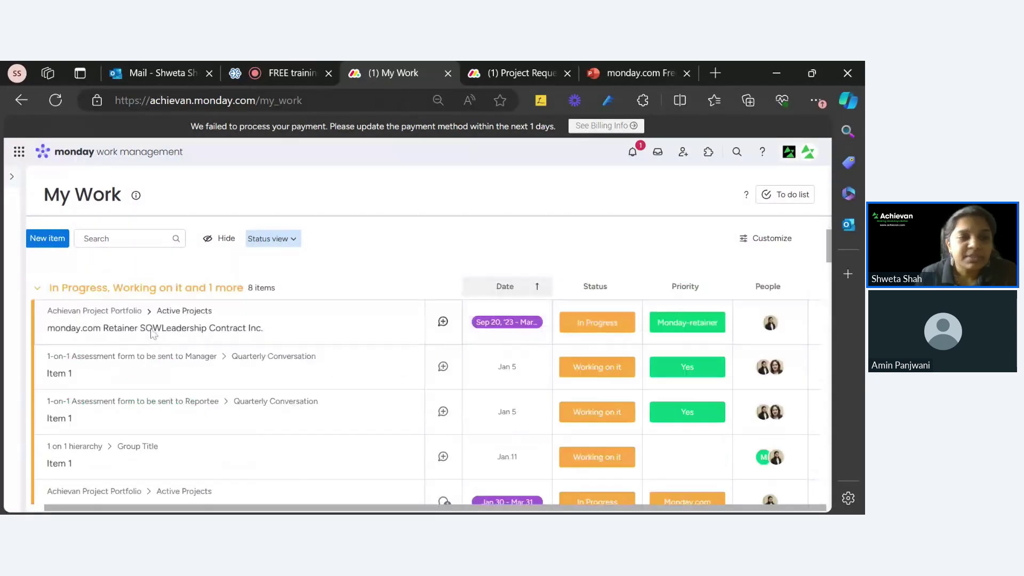
{"action": "scroll", "coordinate": [151, 334], "scroll_direction": "down", "scroll_amount": 7}
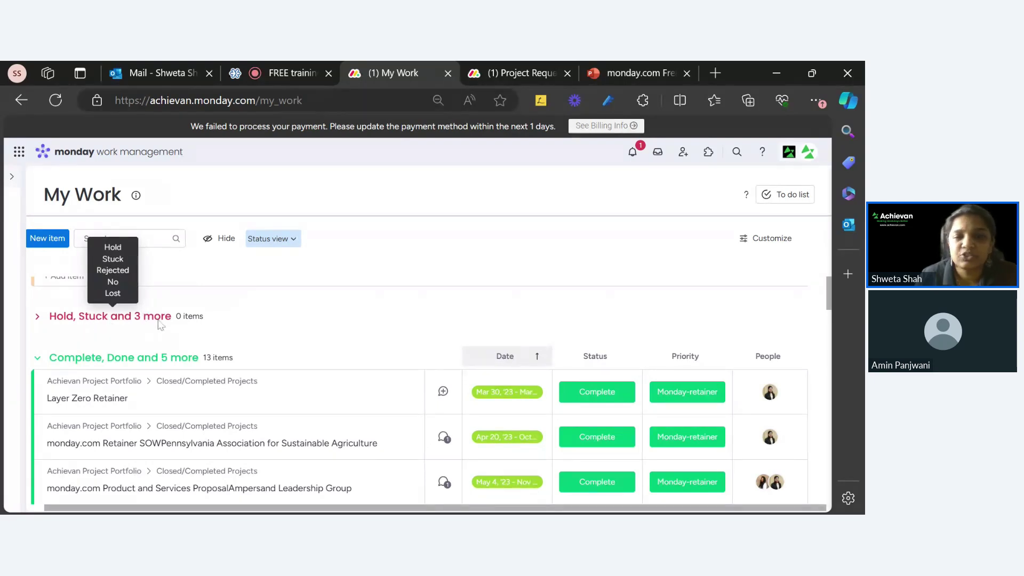
{"action": "scroll", "coordinate": [160, 325], "scroll_direction": "down", "scroll_amount": 2}
{"action": "scroll", "coordinate": [160, 326], "scroll_direction": "up", "scroll_amount": 5}
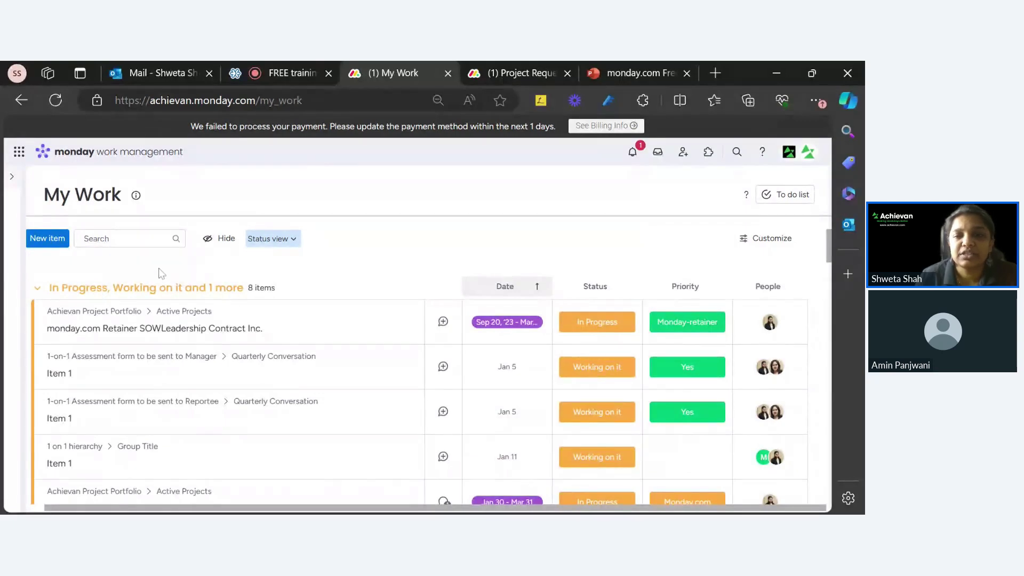
{"action": "scroll", "coordinate": [587, 331], "scroll_direction": "down", "scroll_amount": 5}
{"action": "scroll", "coordinate": [587, 331], "scroll_direction": "down", "scroll_amount": 8}
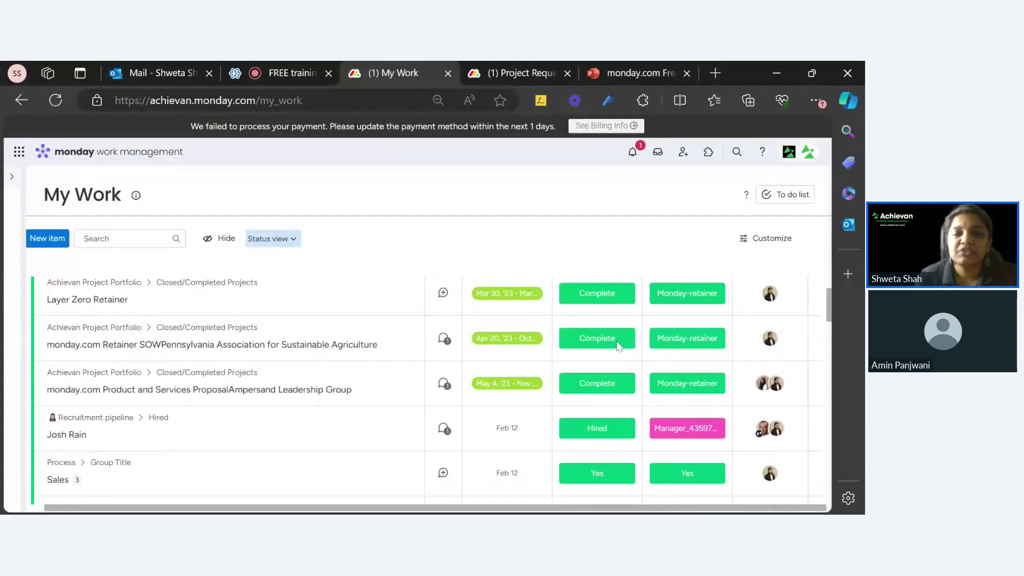
{"action": "scroll", "coordinate": [611, 346], "scroll_direction": "up", "scroll_amount": 12}
{"action": "scroll", "coordinate": [609, 344], "scroll_direction": "down", "scroll_amount": 5}
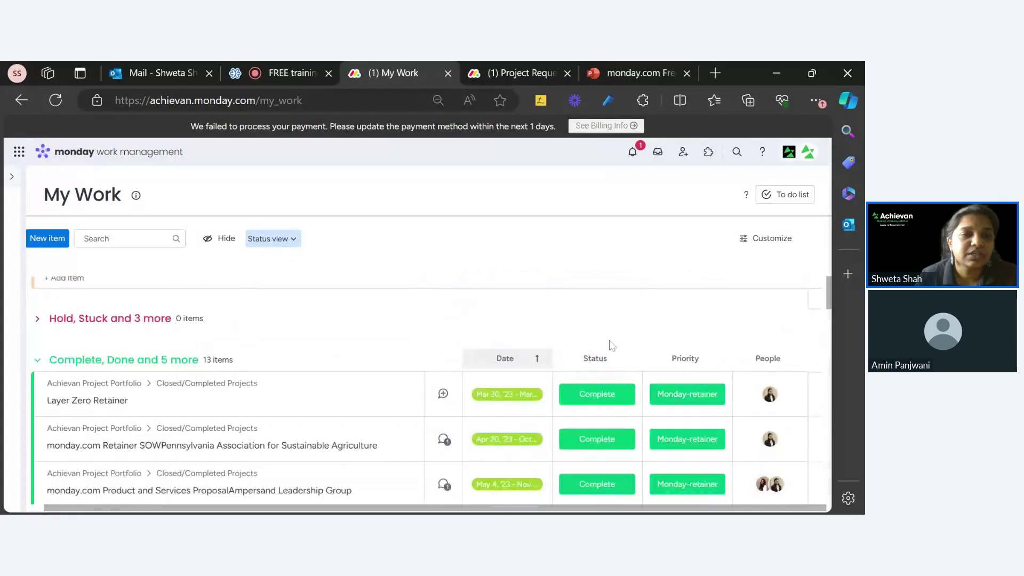
{"action": "scroll", "coordinate": [603, 344], "scroll_direction": "up", "scroll_amount": 2}
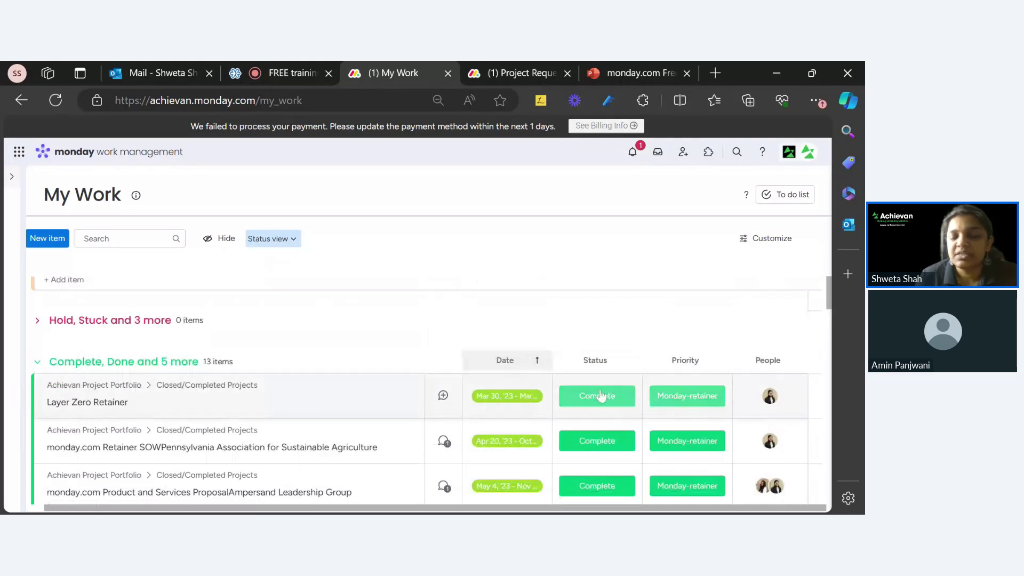
Examine the statuses of the items in the Complete, Done group of the Status view
{"action": "scroll", "coordinate": [596, 404], "scroll_direction": "down", "scroll_amount": 2}
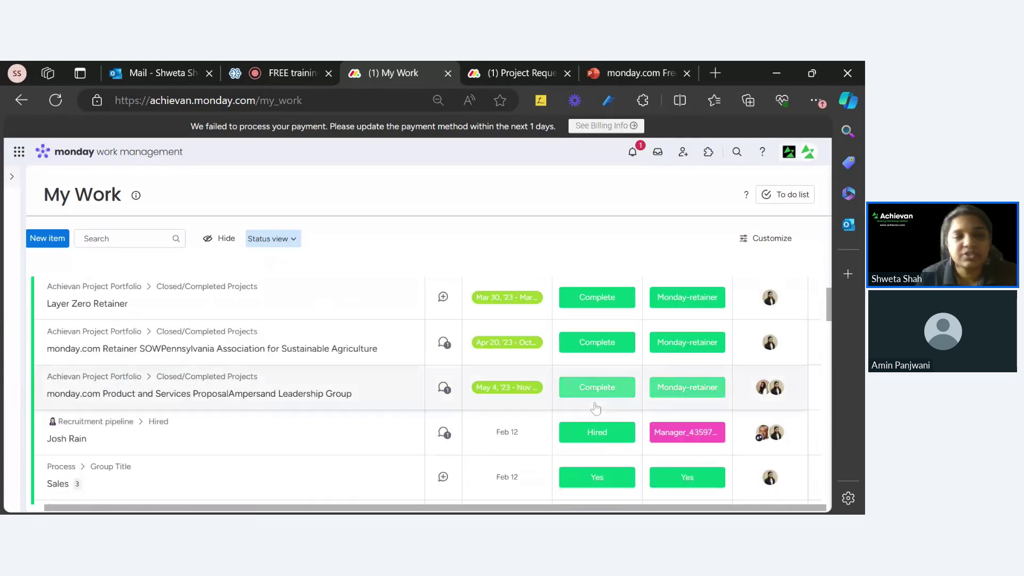
{"action": "scroll", "coordinate": [596, 409], "scroll_direction": "up", "scroll_amount": 2}
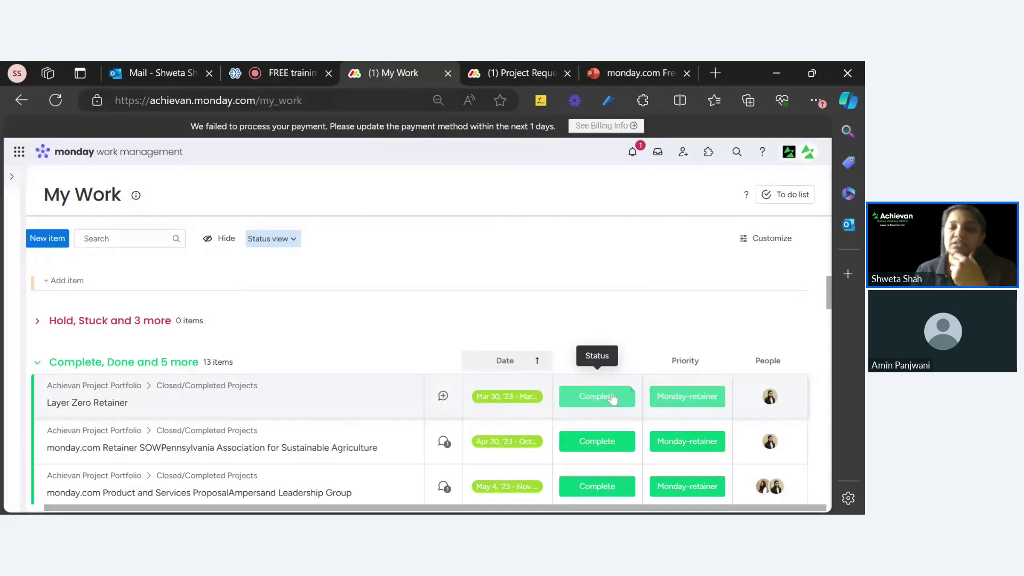
{"action": "scroll", "coordinate": [611, 408], "scroll_direction": "down", "scroll_amount": 2}
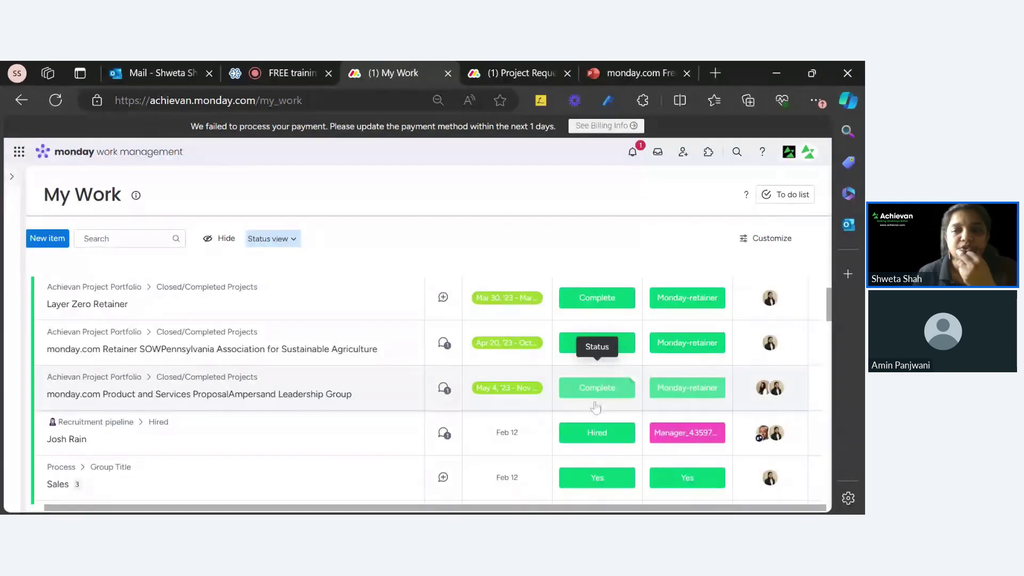
{"action": "scroll", "coordinate": [596, 407], "scroll_direction": "up", "scroll_amount": 3}
{"action": "scroll", "coordinate": [595, 403], "scroll_direction": "up", "scroll_amount": 3}
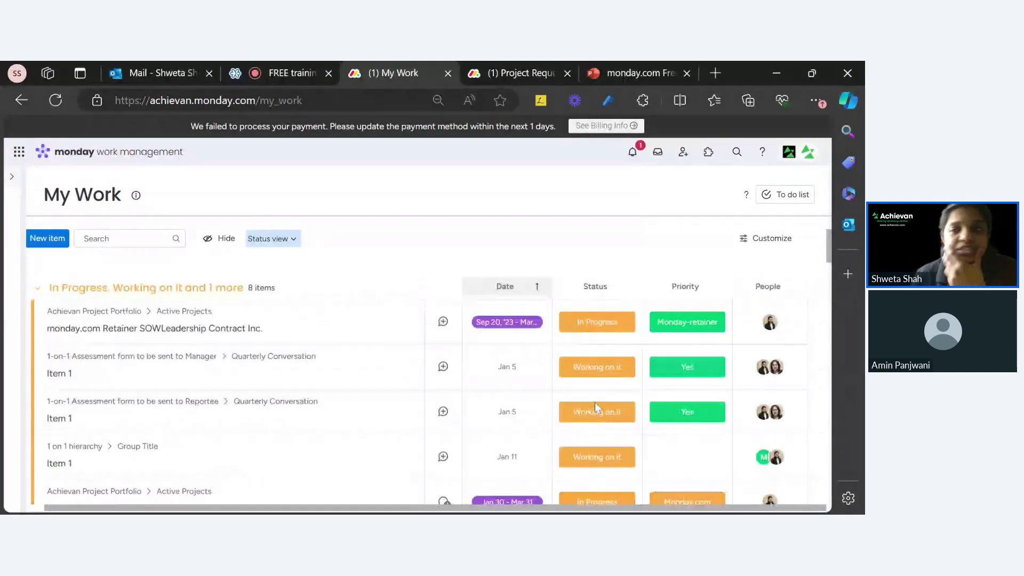
View the My Work items in Priority view, Board view and Single list view, looking through the board groups
{"action": "left_click", "coordinate": [290, 240]}
{"action": "left_click", "coordinate": [292, 302]}
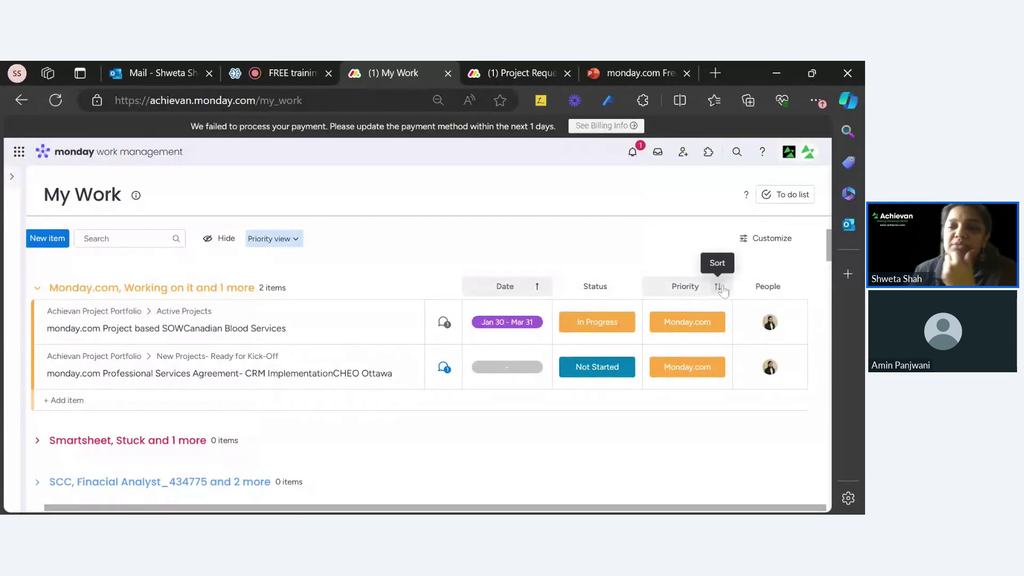
{"action": "left_click", "coordinate": [256, 245]}
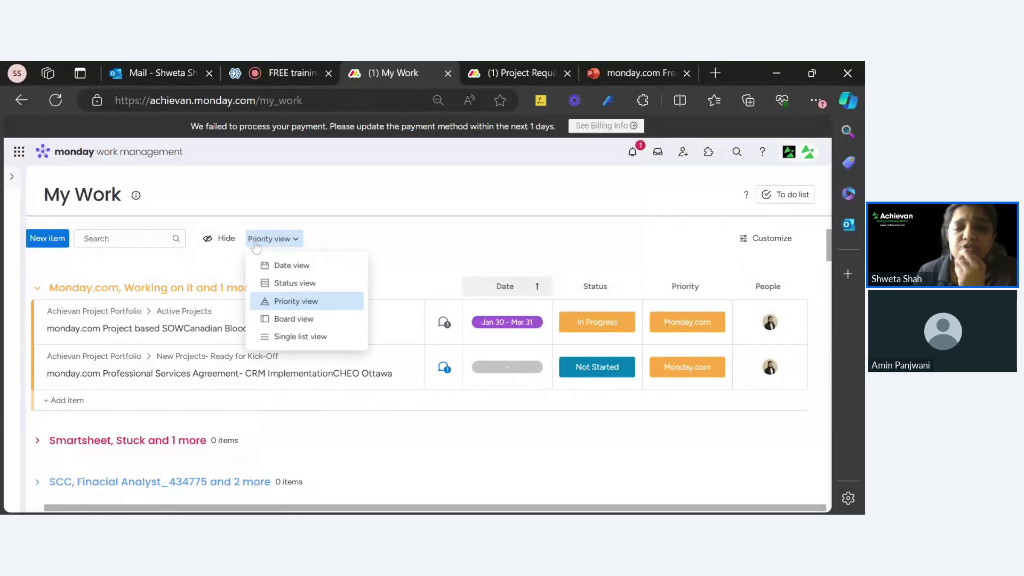
{"action": "left_click", "coordinate": [293, 319]}
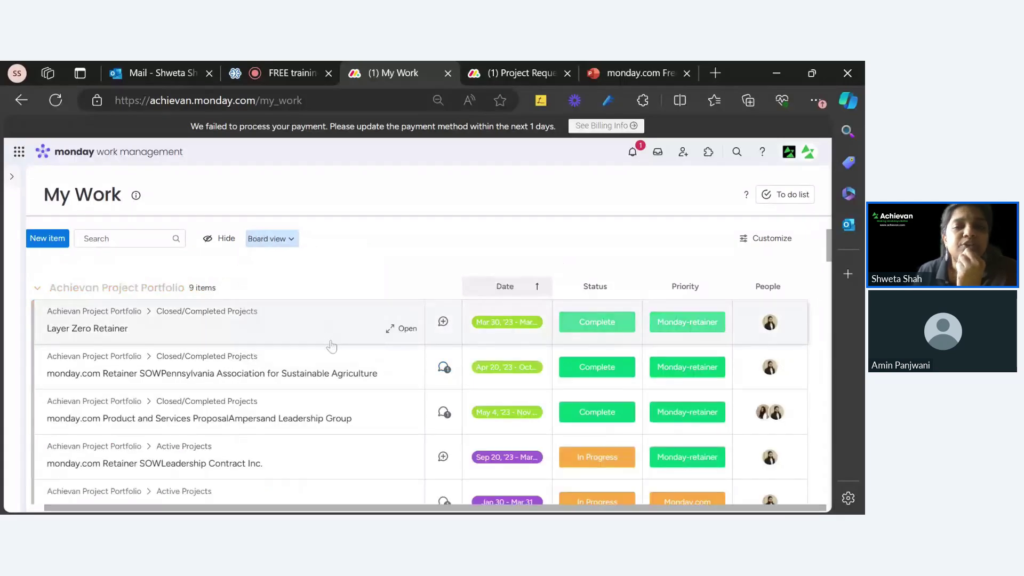
{"action": "scroll", "coordinate": [339, 368], "scroll_direction": "down", "scroll_amount": 10}
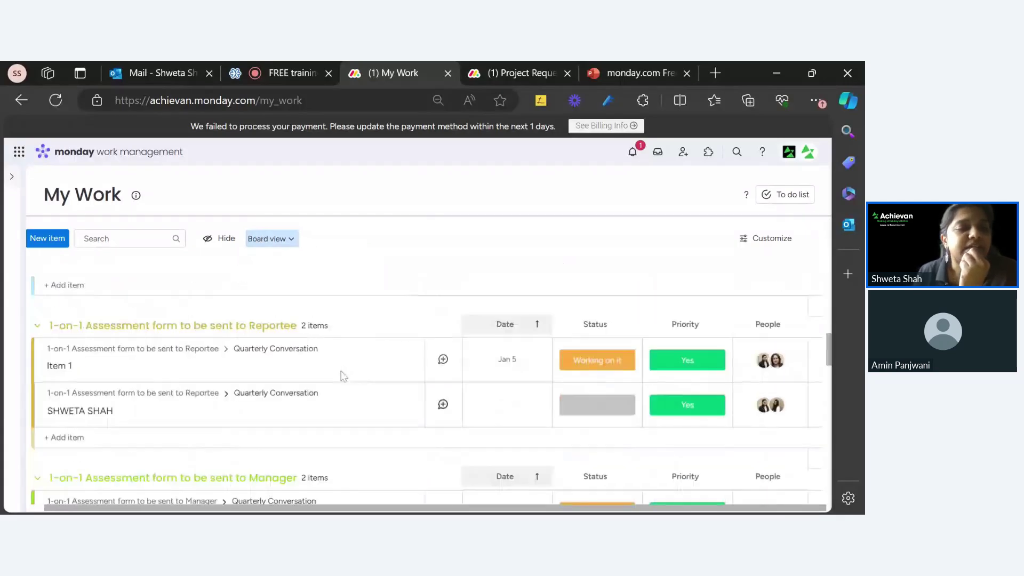
{"action": "scroll", "coordinate": [342, 379], "scroll_direction": "up", "scroll_amount": 5}
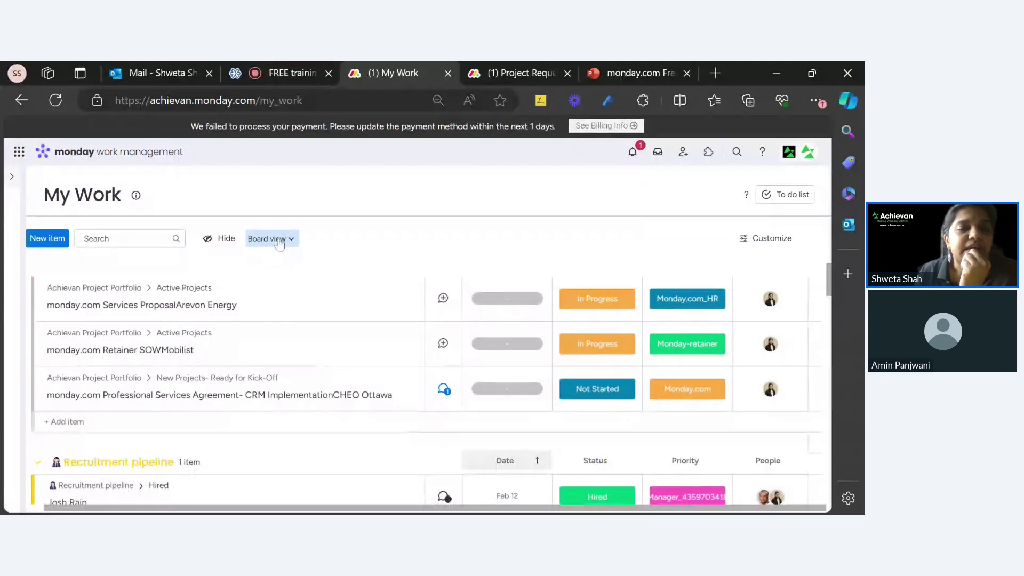
{"action": "left_click", "coordinate": [277, 240]}
{"action": "left_click", "coordinate": [302, 338]}
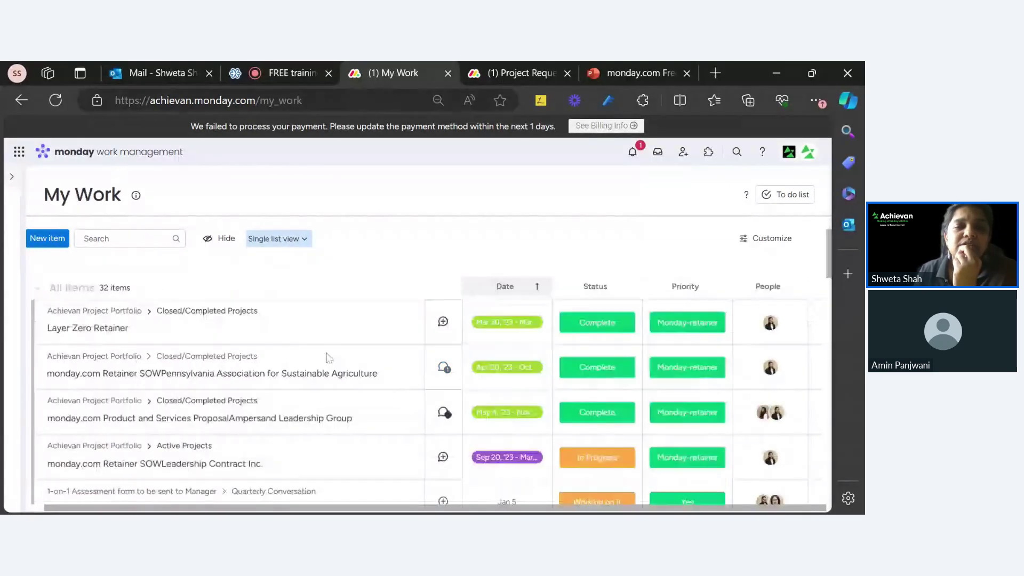
Return My Work to Date view and expand the Past Dates group
{"action": "left_click", "coordinate": [277, 239]}
{"action": "left_click", "coordinate": [292, 267]}
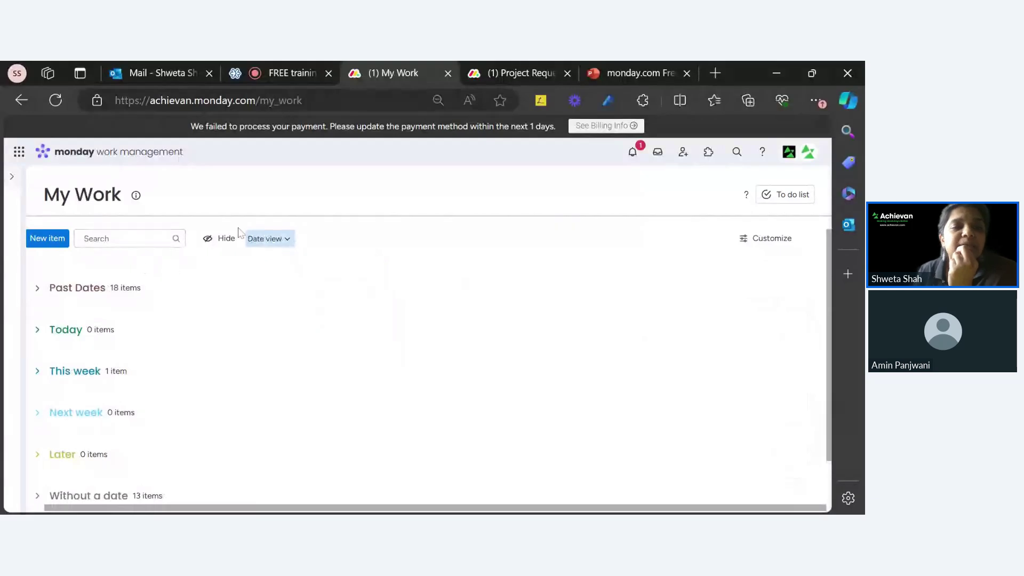
{"action": "left_click", "coordinate": [37, 289]}
{"action": "scroll", "coordinate": [736, 299], "scroll_direction": "down", "scroll_amount": 3}
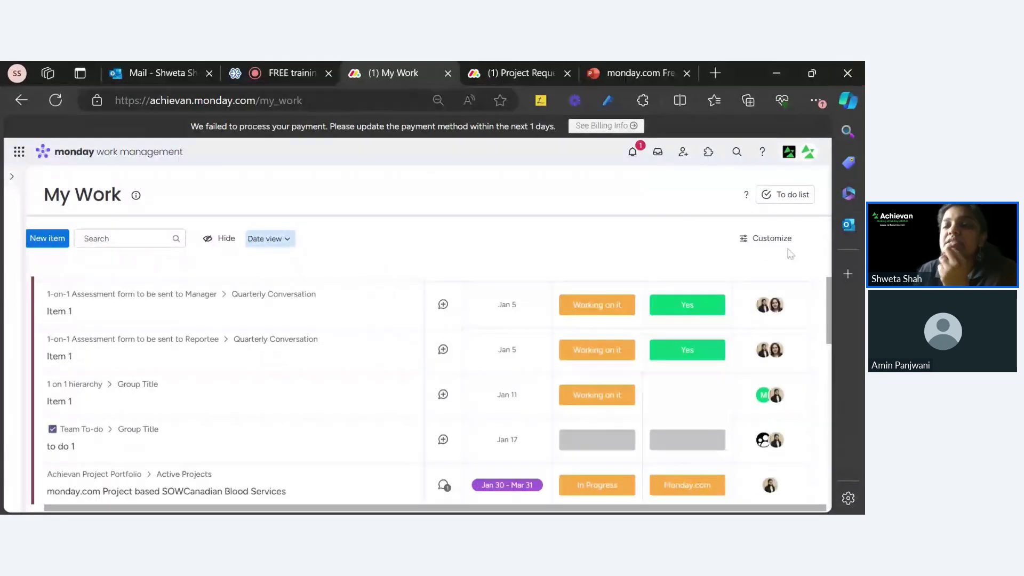
Open the My Work customization settings and check whose items can be shown
{"action": "left_click", "coordinate": [771, 238]}
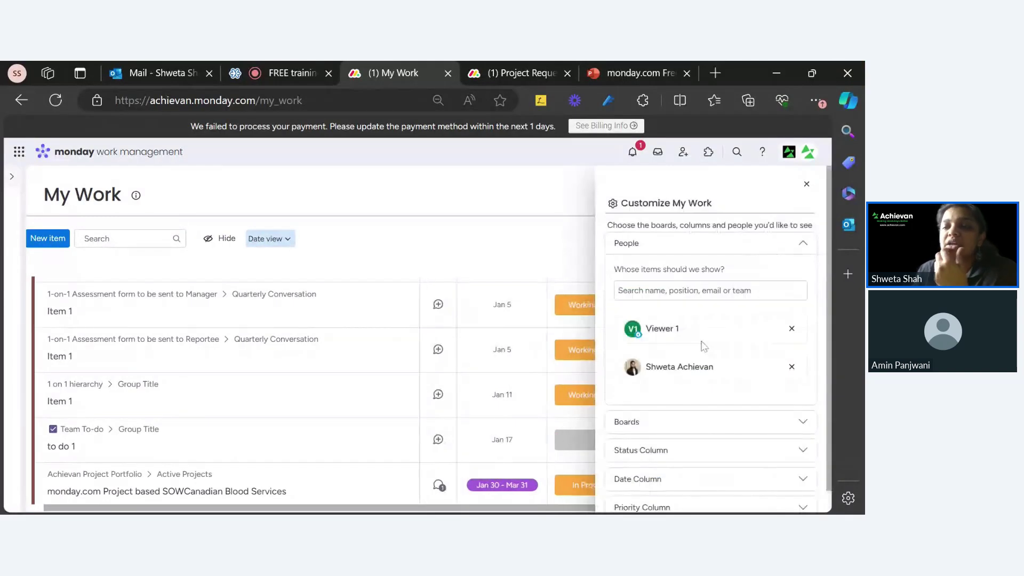
{"action": "left_click", "coordinate": [704, 290]}
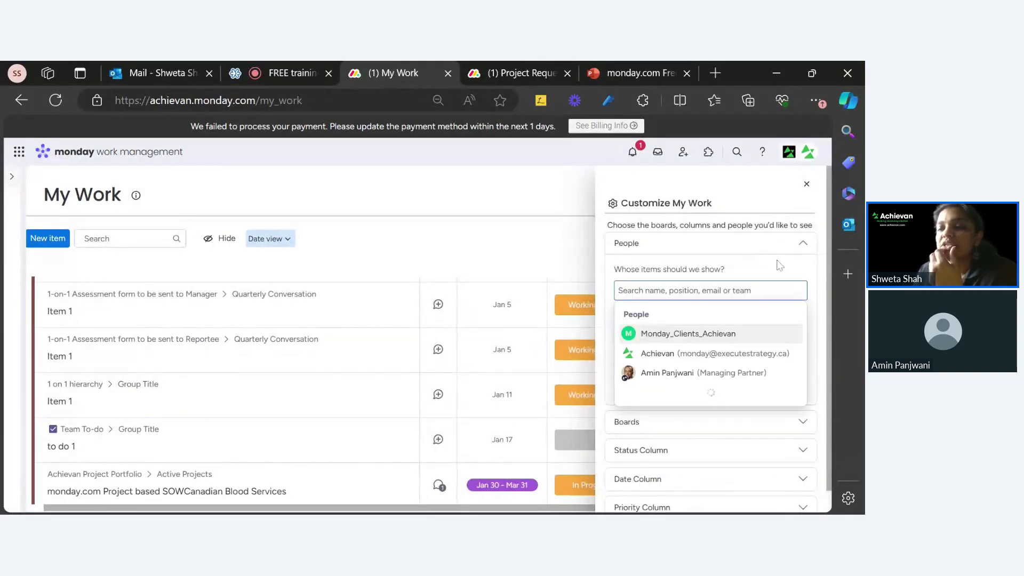
{"action": "left_click", "coordinate": [779, 267]}
Review the hidden and shown boards in the My Work customization settings, and close the settings
{"action": "left_click", "coordinate": [682, 422]}
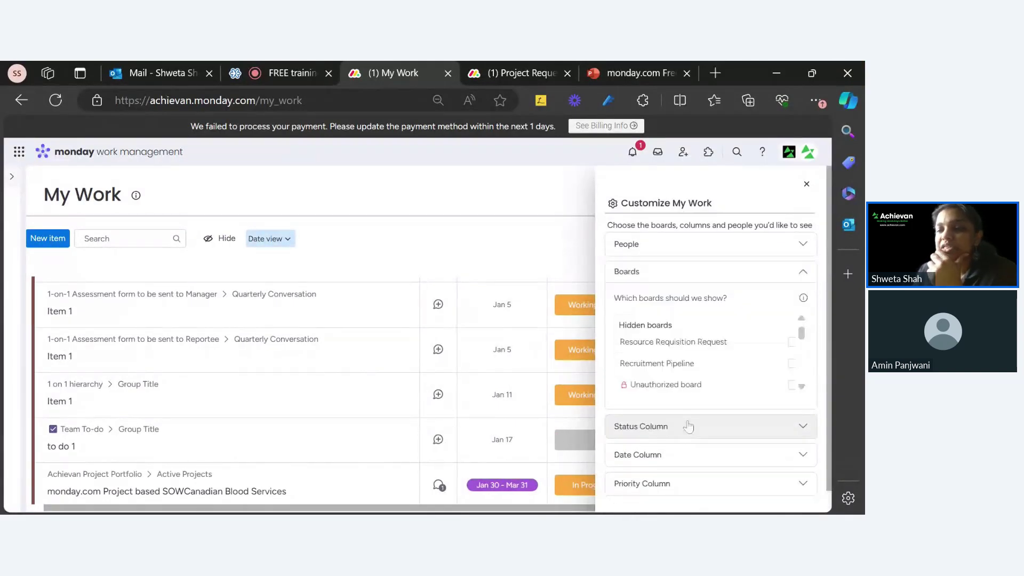
{"action": "scroll", "coordinate": [690, 425], "scroll_direction": "down", "scroll_amount": 1}
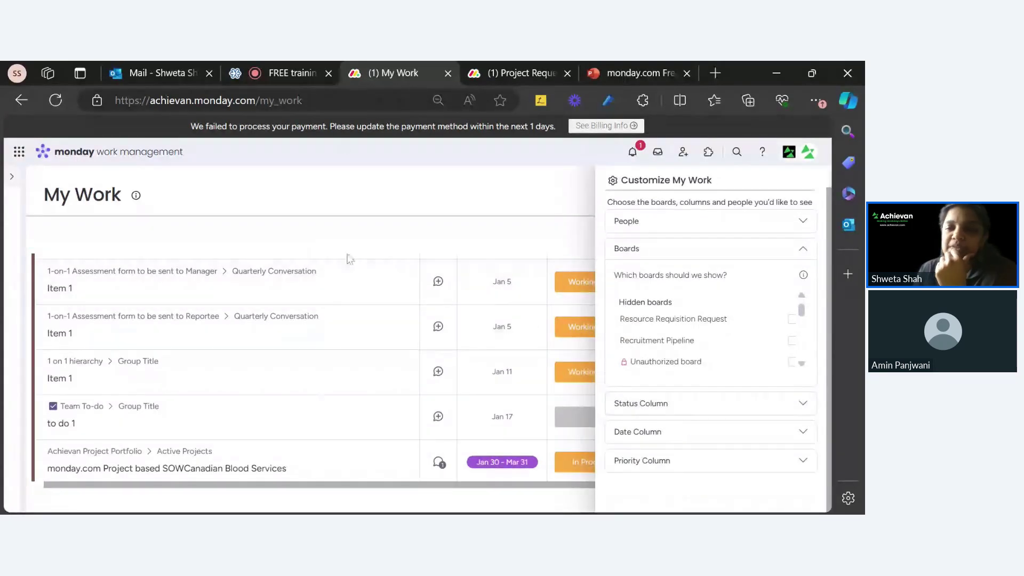
{"action": "scroll", "coordinate": [732, 347], "scroll_direction": "down", "scroll_amount": 3}
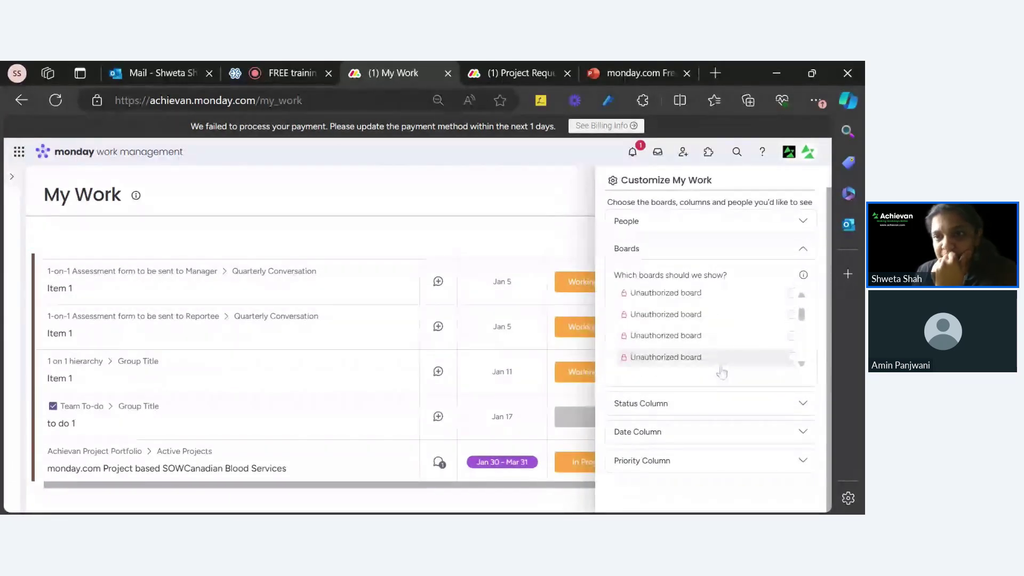
{"action": "scroll", "coordinate": [712, 352], "scroll_direction": "up", "scroll_amount": 3}
{"action": "scroll", "coordinate": [710, 350], "scroll_direction": "up", "scroll_amount": 1}
{"action": "scroll", "coordinate": [715, 352], "scroll_direction": "down", "scroll_amount": 5}
{"action": "scroll", "coordinate": [735, 355], "scroll_direction": "down", "scroll_amount": 3}
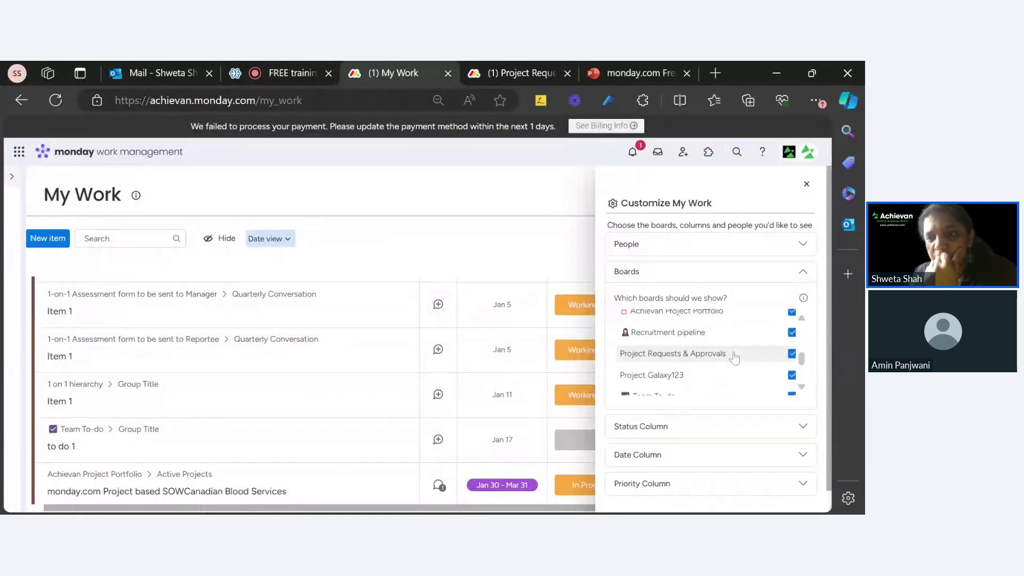
{"action": "left_click", "coordinate": [792, 359]}
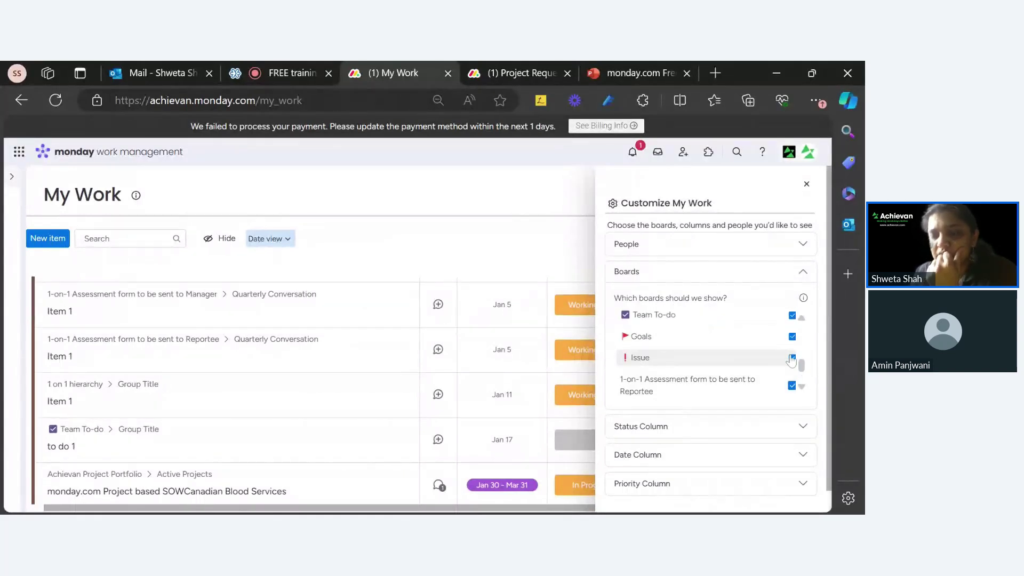
{"action": "scroll", "coordinate": [769, 384], "scroll_direction": "down", "scroll_amount": 1}
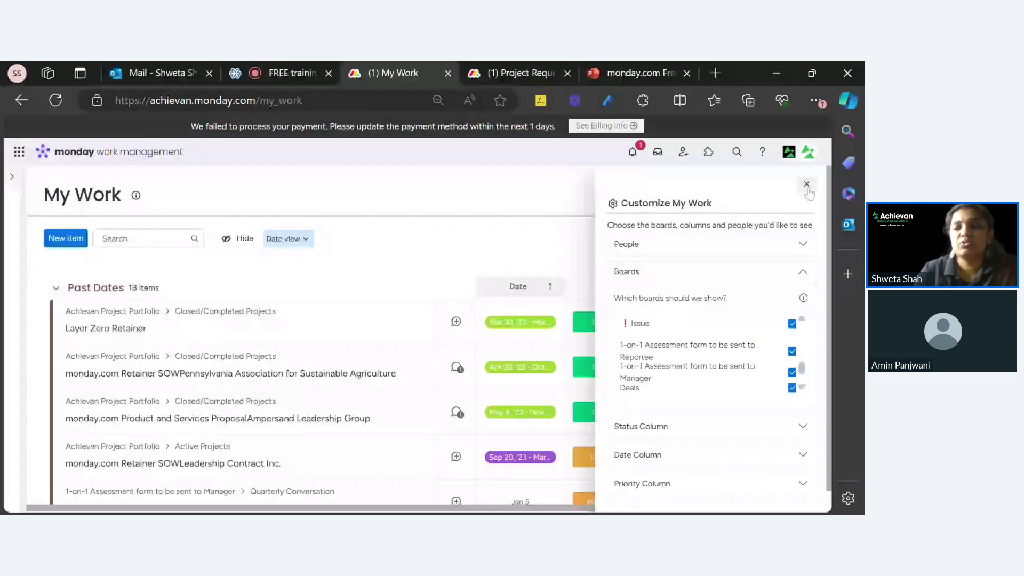
{"action": "left_click", "coordinate": [806, 185]}
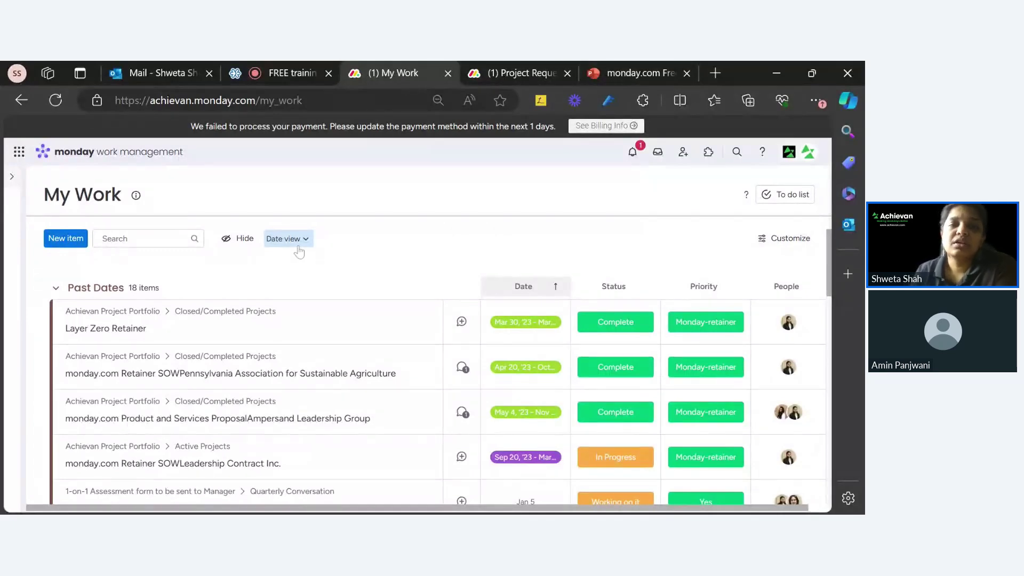
View the Hide options for done items and empty groups
{"action": "left_click", "coordinate": [234, 240]}
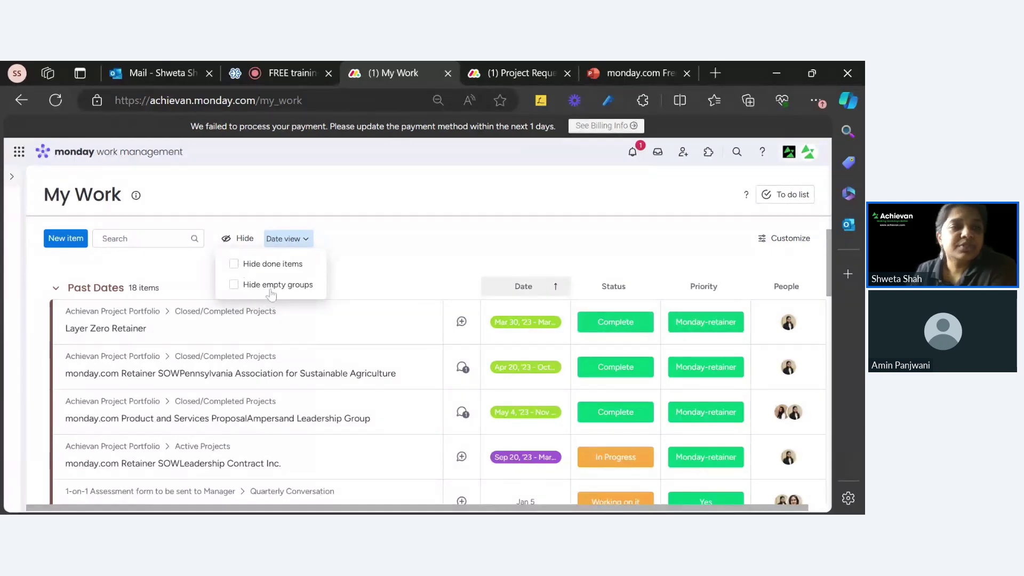
{"action": "left_click", "coordinate": [70, 245]}
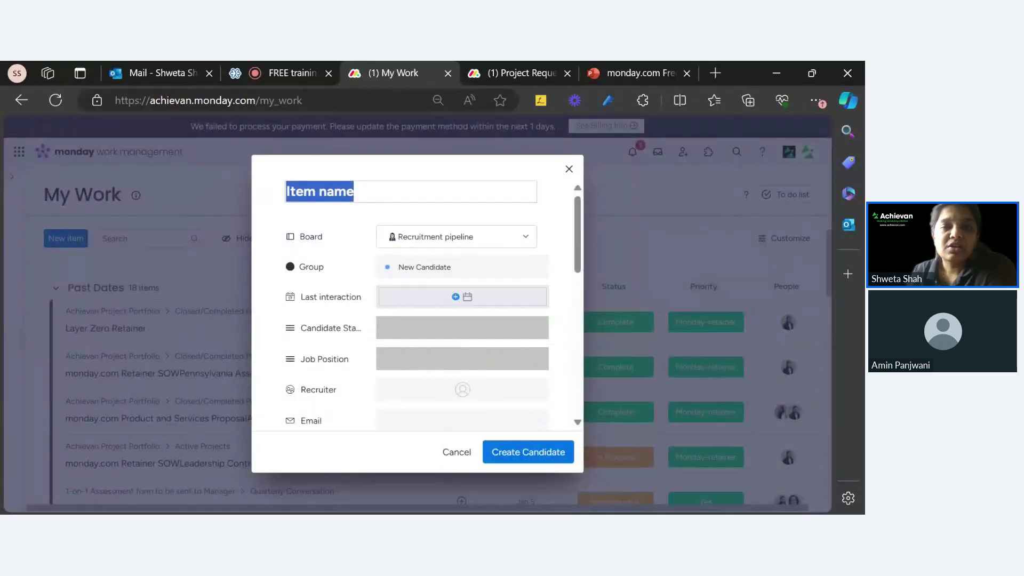
{"action": "left_click", "coordinate": [486, 243]}
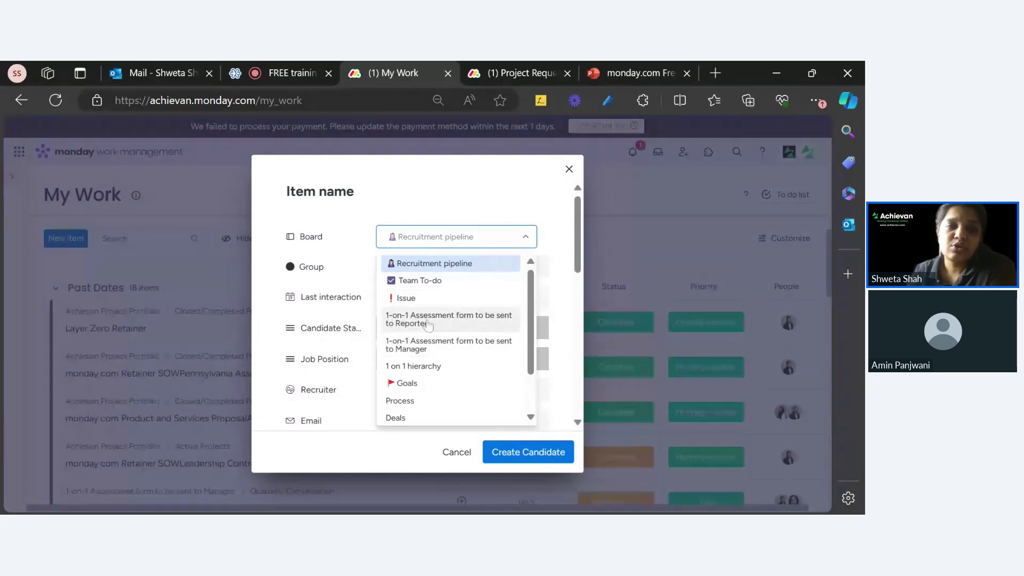
{"action": "left_click", "coordinate": [140, 265]}
{"action": "left_click", "coordinate": [138, 261]}
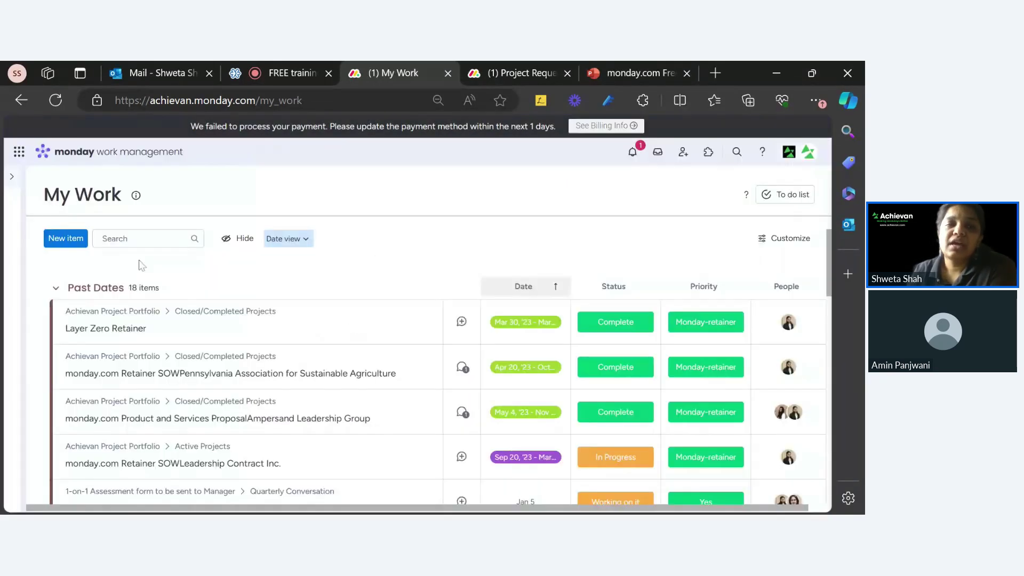
Start a new item from My Work and set its board to Project Requests & Approvals
{"action": "left_click", "coordinate": [75, 247]}
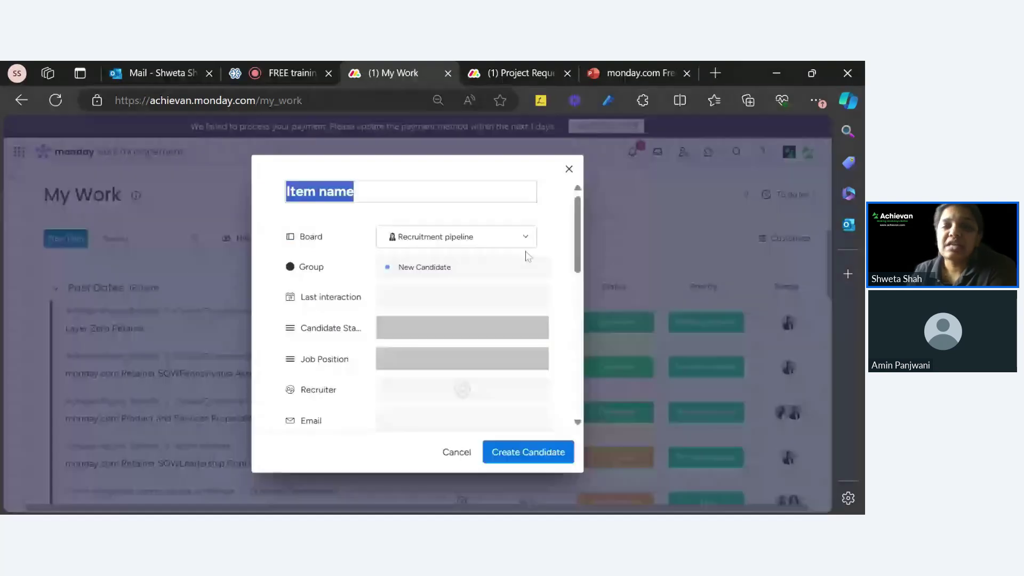
{"action": "left_click", "coordinate": [500, 243]}
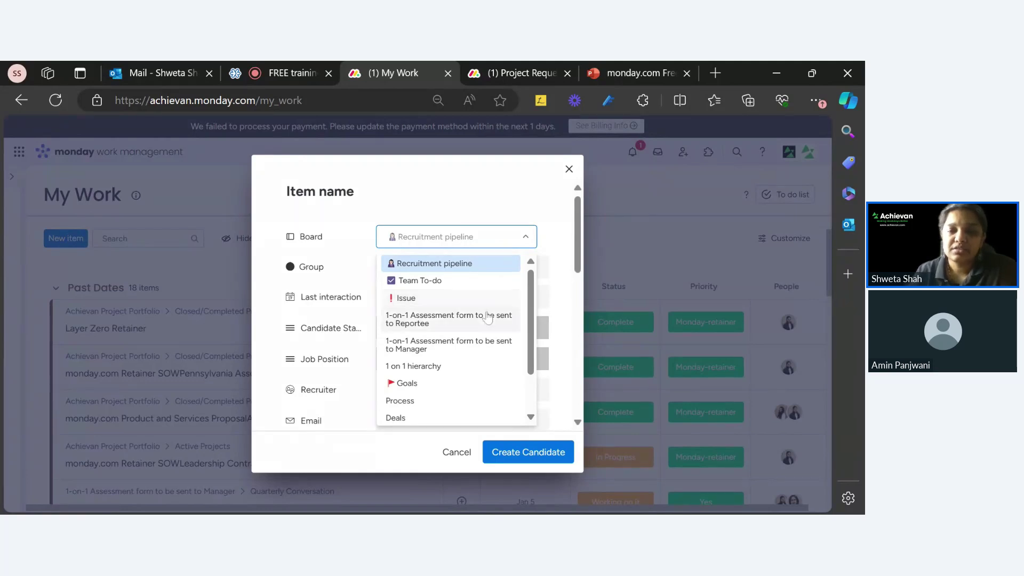
{"action": "scroll", "coordinate": [429, 413], "scroll_direction": "down", "scroll_amount": 1}
{"action": "left_click", "coordinate": [430, 397]}
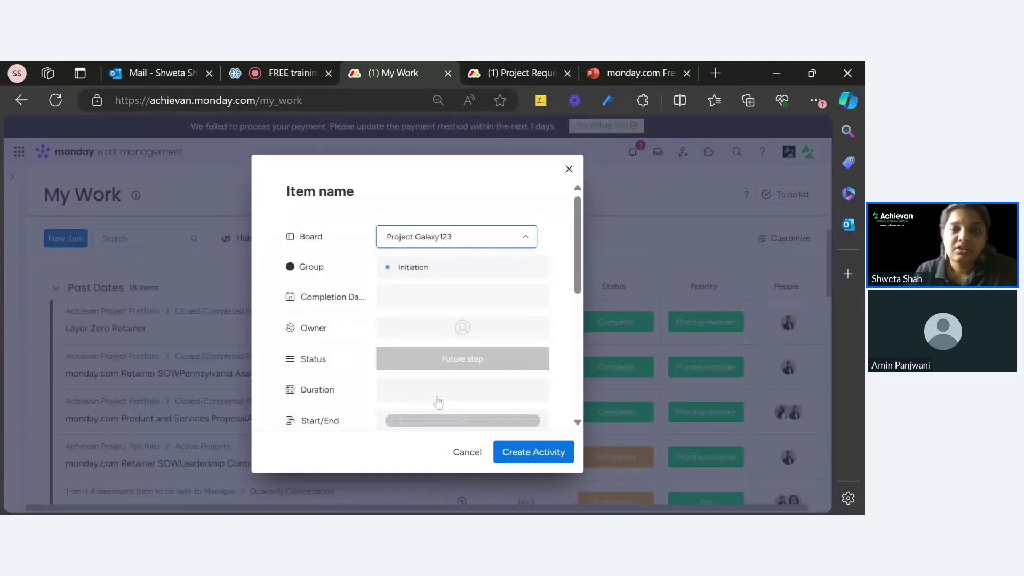
{"action": "left_click", "coordinate": [456, 240]}
{"action": "left_click", "coordinate": [441, 394]}
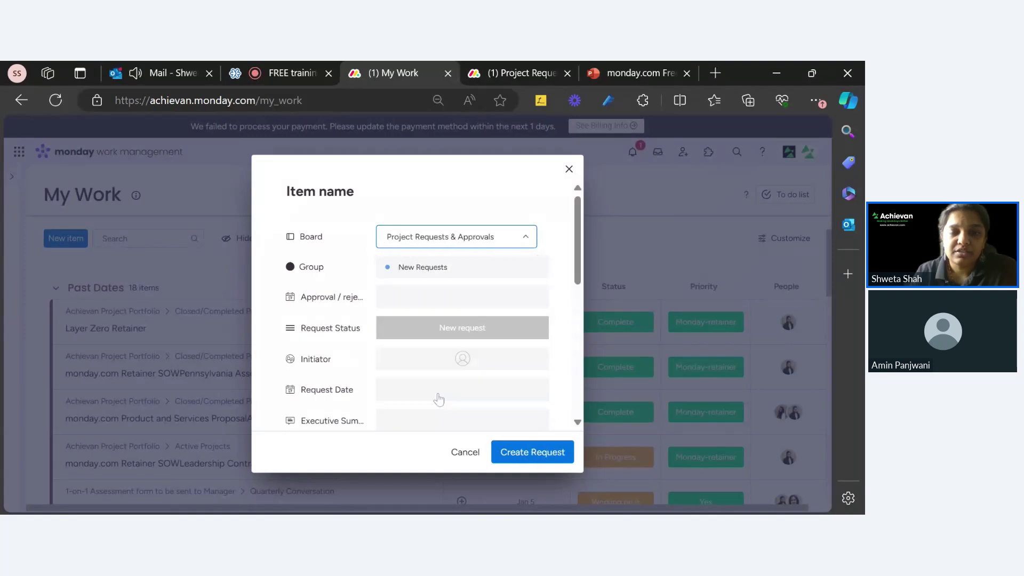
Examine the new request's form, including its group choices, the Initiator field and the notice below the last field
{"action": "left_click", "coordinate": [427, 266]}
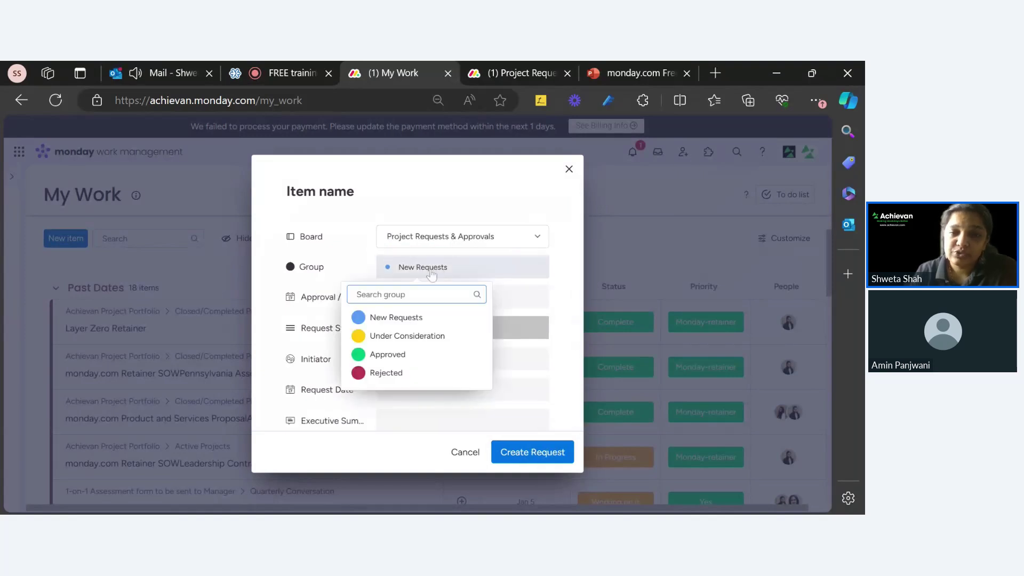
{"action": "left_click", "coordinate": [448, 267]}
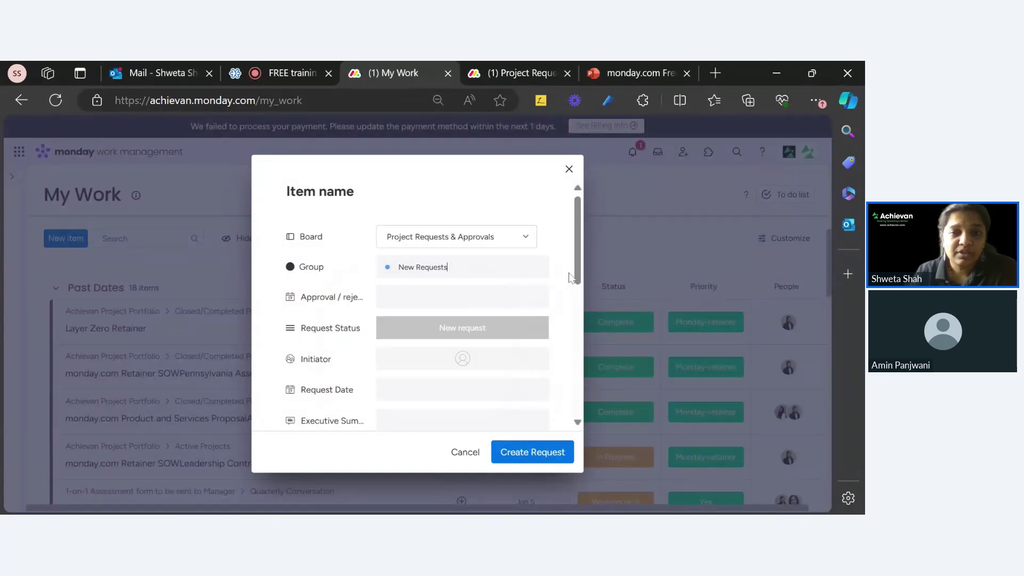
{"action": "scroll", "coordinate": [464, 318], "scroll_direction": "down", "scroll_amount": 1}
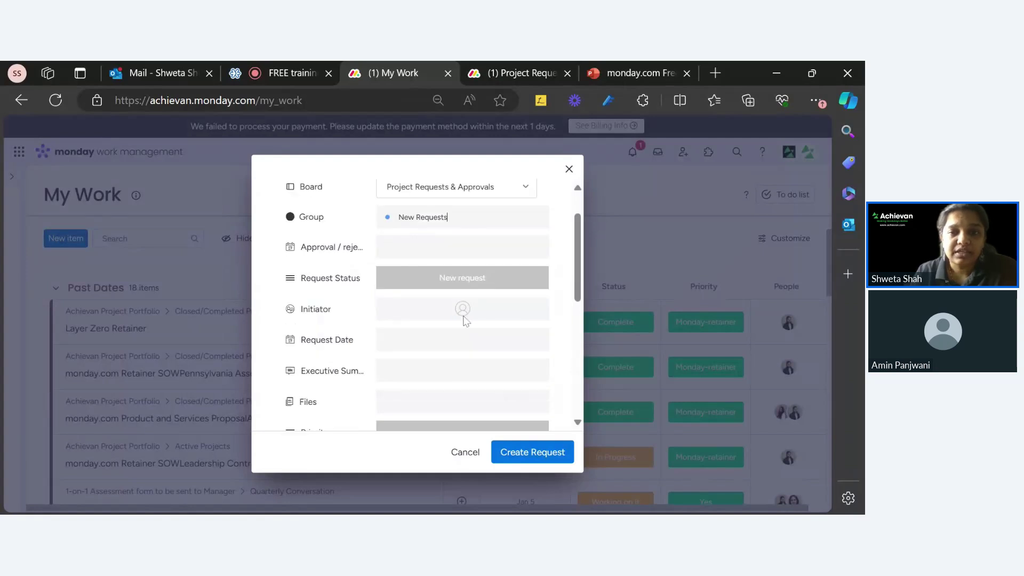
{"action": "left_click", "coordinate": [463, 312]}
{"action": "left_click", "coordinate": [580, 303]}
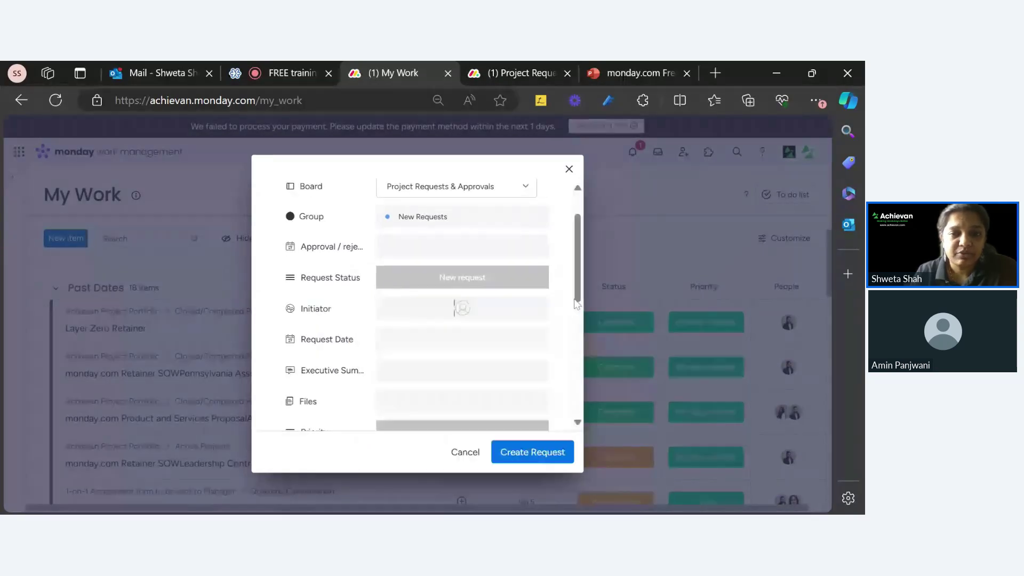
{"action": "scroll", "coordinate": [580, 303], "scroll_direction": "down", "scroll_amount": 8}
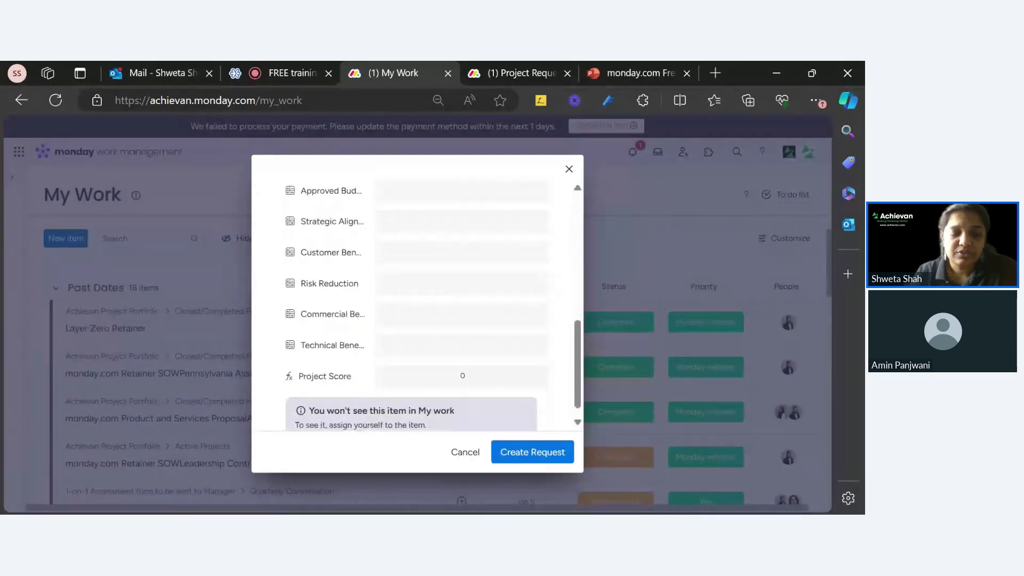
{"action": "scroll", "coordinate": [504, 359], "scroll_direction": "down", "scroll_amount": 1}
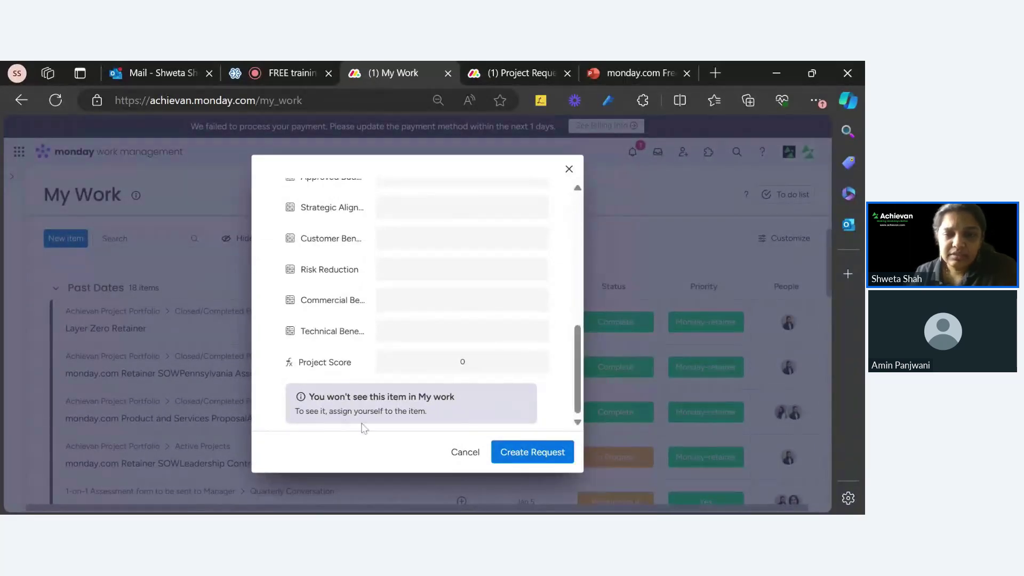
Review the form's notice about assigning yourself to the item, and close the new request form without creating it
{"action": "scroll", "coordinate": [418, 372], "scroll_direction": "up", "scroll_amount": 10}
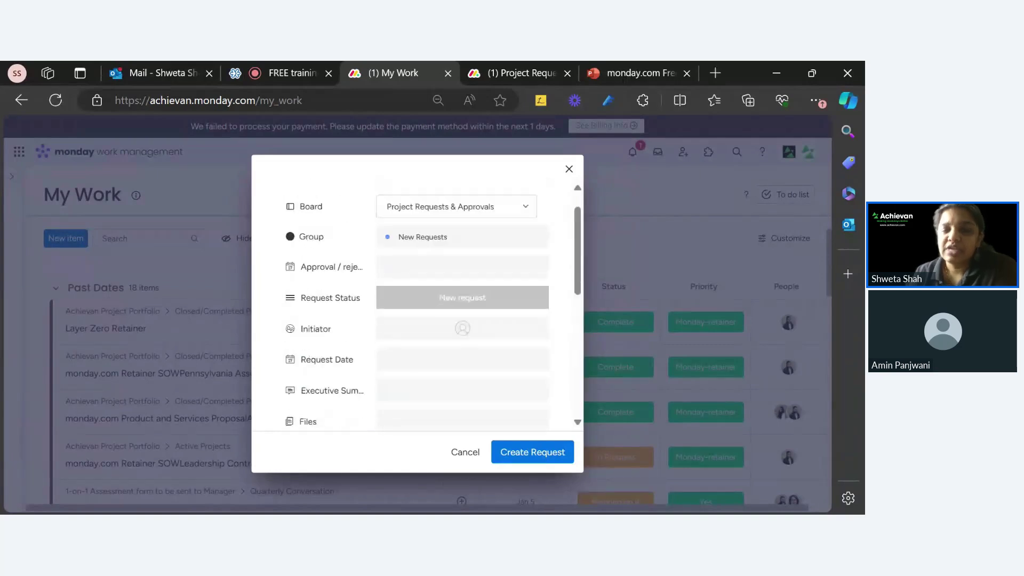
{"action": "scroll", "coordinate": [419, 372], "scroll_direction": "down", "scroll_amount": 10}
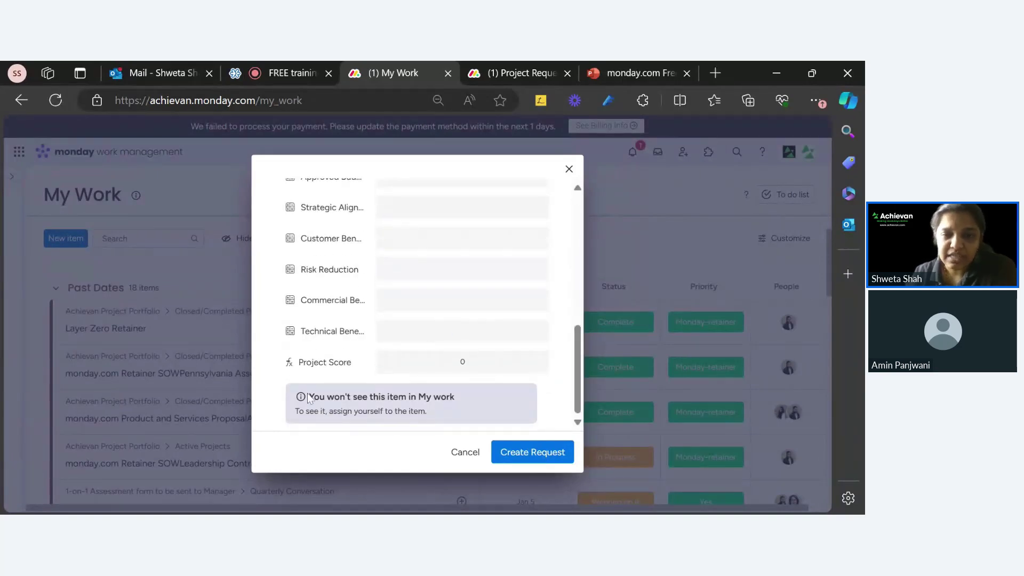
{"action": "left_click_drag", "start_coordinate": [309, 397], "coordinate": [427, 411]}
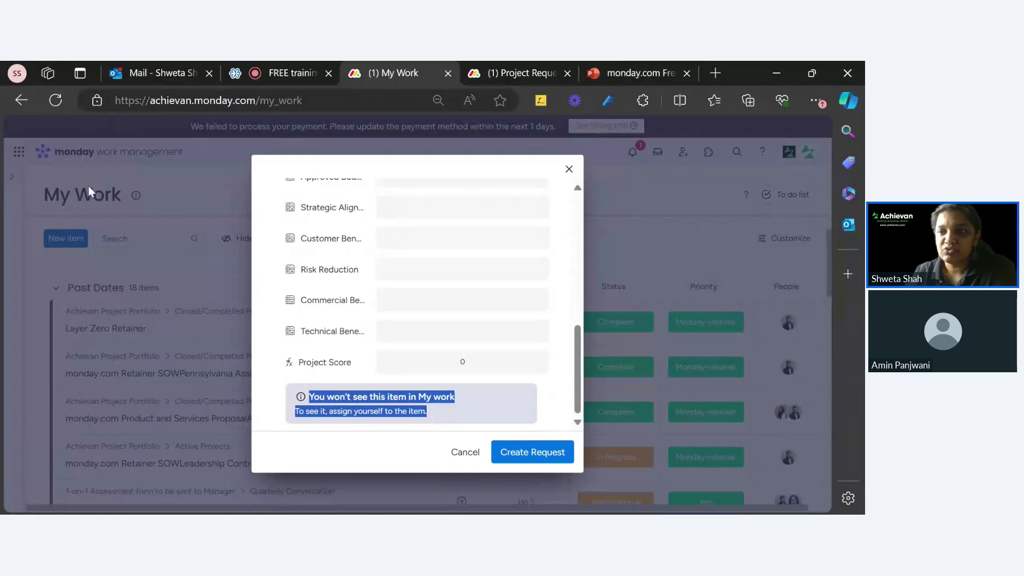
{"action": "scroll", "coordinate": [419, 240], "scroll_direction": "up", "scroll_amount": 10}
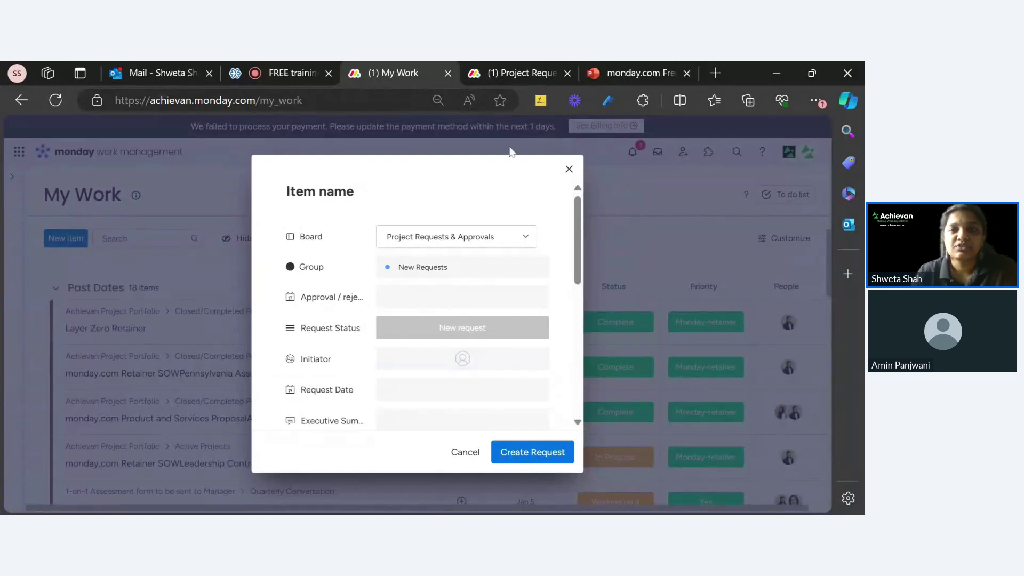
{"action": "left_click", "coordinate": [569, 169]}
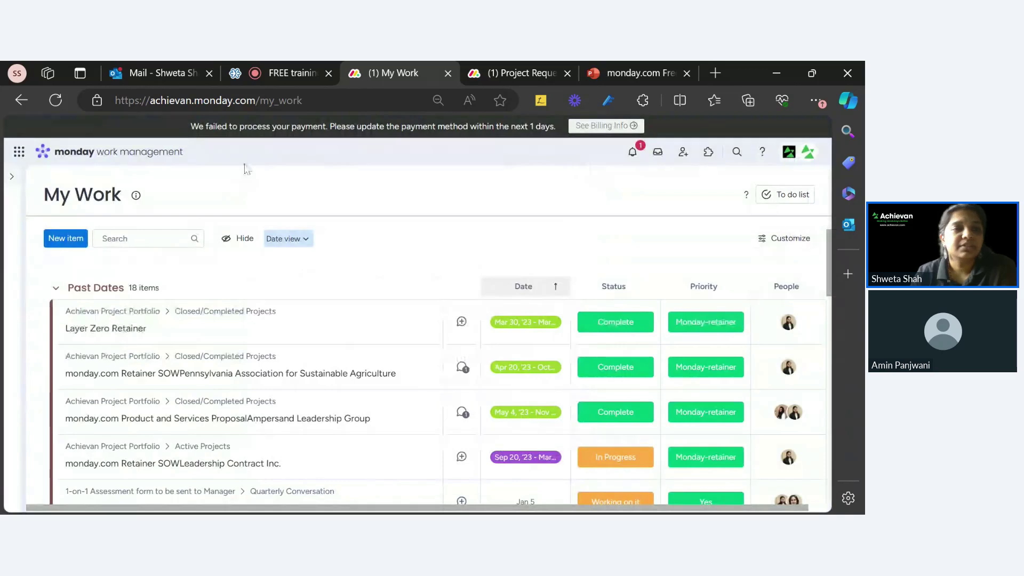
Revisit the My Work customization settings, and switch to the PowerPoint presentation to view the New Features slide's private task entry
{"action": "left_click", "coordinate": [799, 243]}
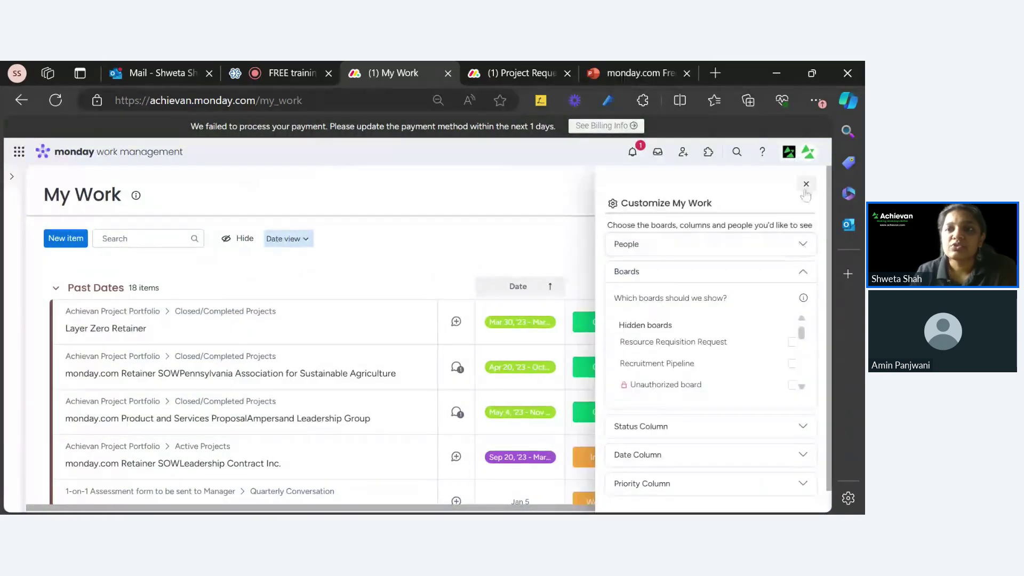
{"action": "left_click", "coordinate": [806, 184]}
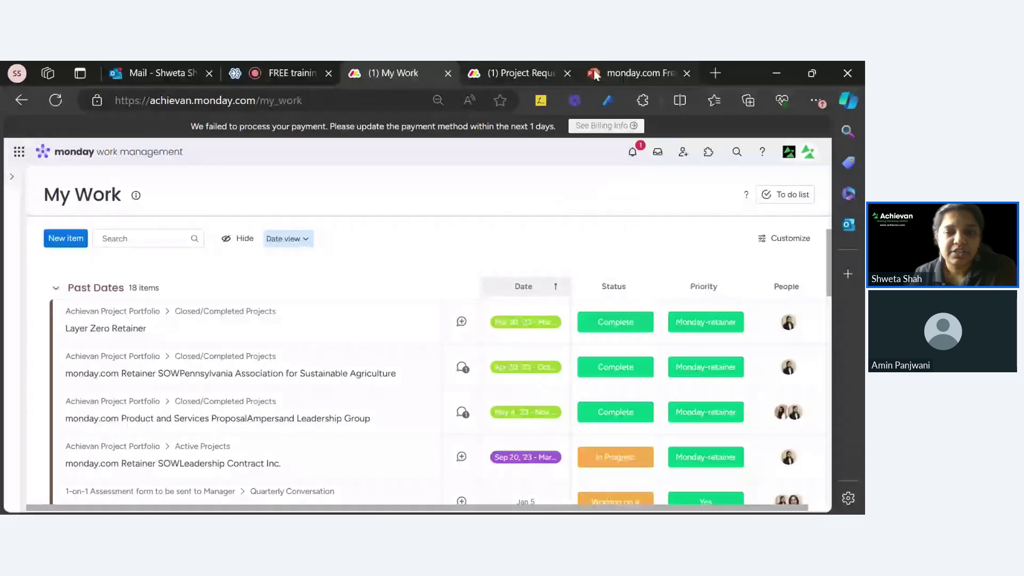
{"action": "left_click", "coordinate": [596, 76]}
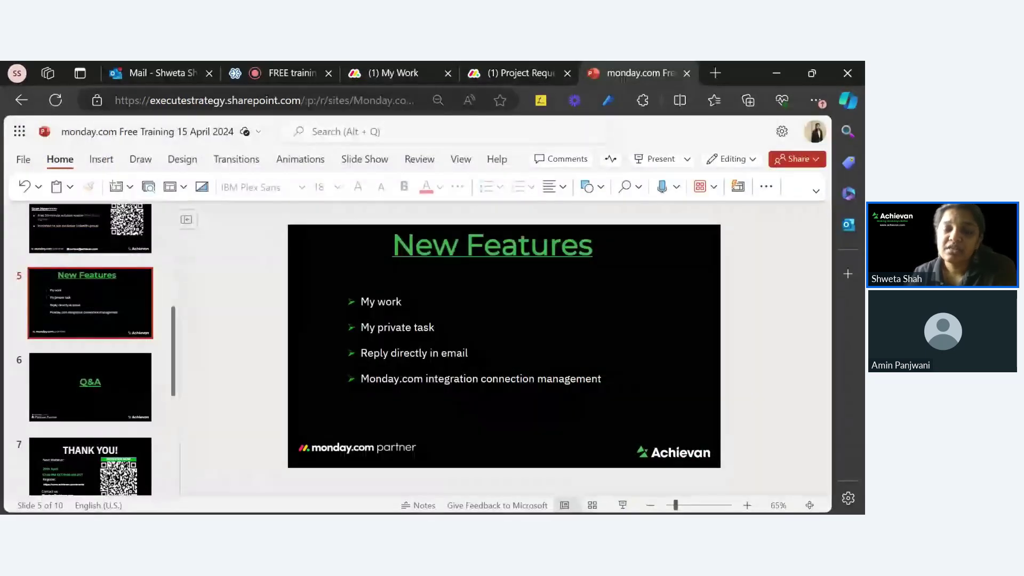
{"action": "left_click", "coordinate": [434, 327]}
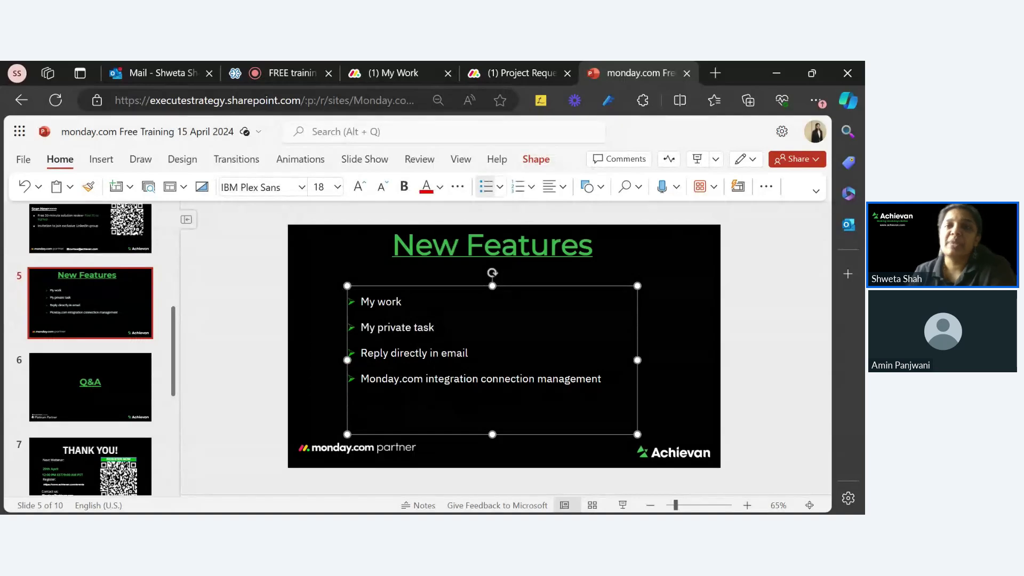
Return to monday.com's My Work and add the to-do task "Contact outlook 365" under Up Next with High priority
{"action": "left_click", "coordinate": [376, 74]}
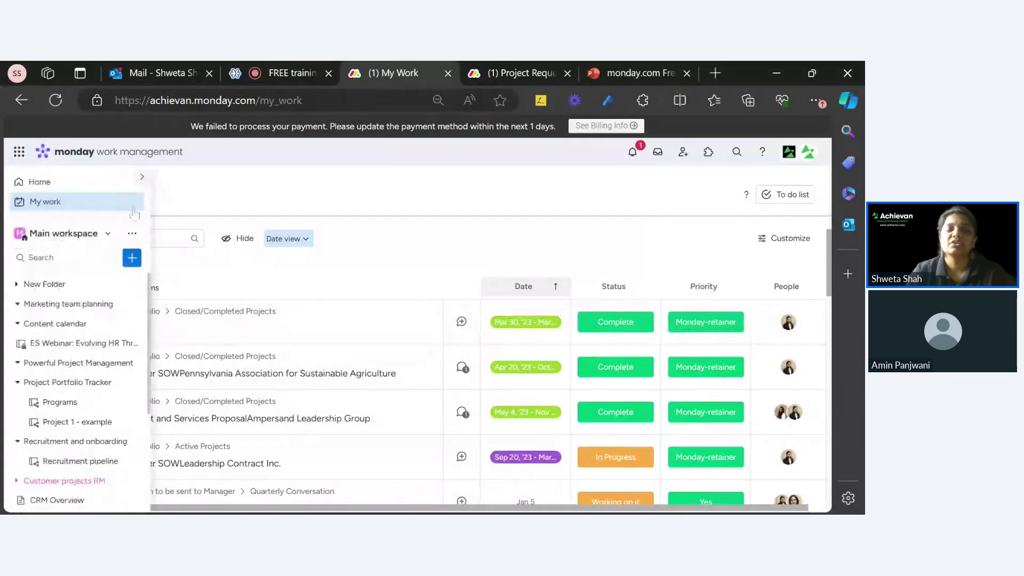
{"action": "mouse_move", "coordinate": [141, 197]}
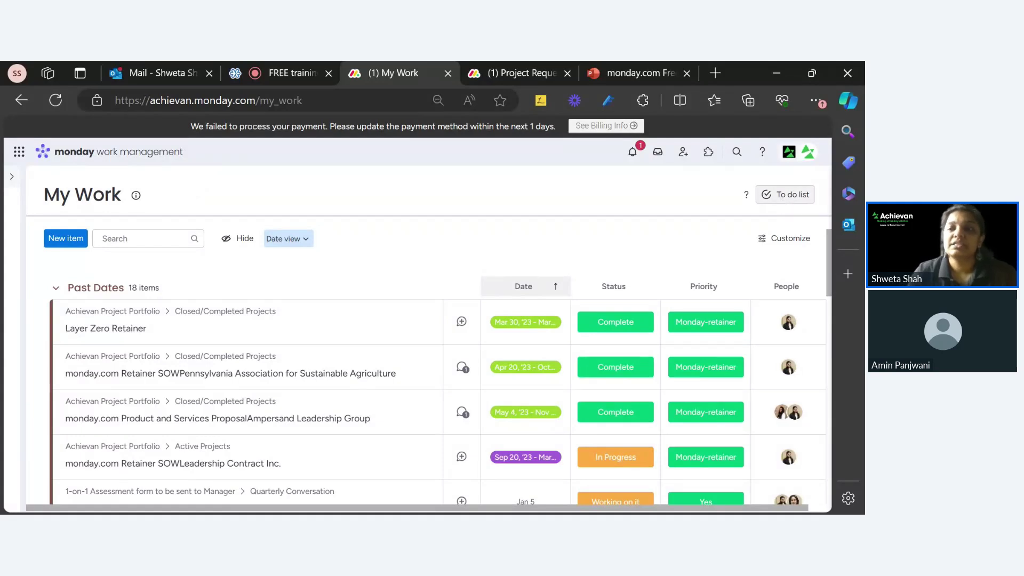
{"action": "left_click", "coordinate": [780, 202]}
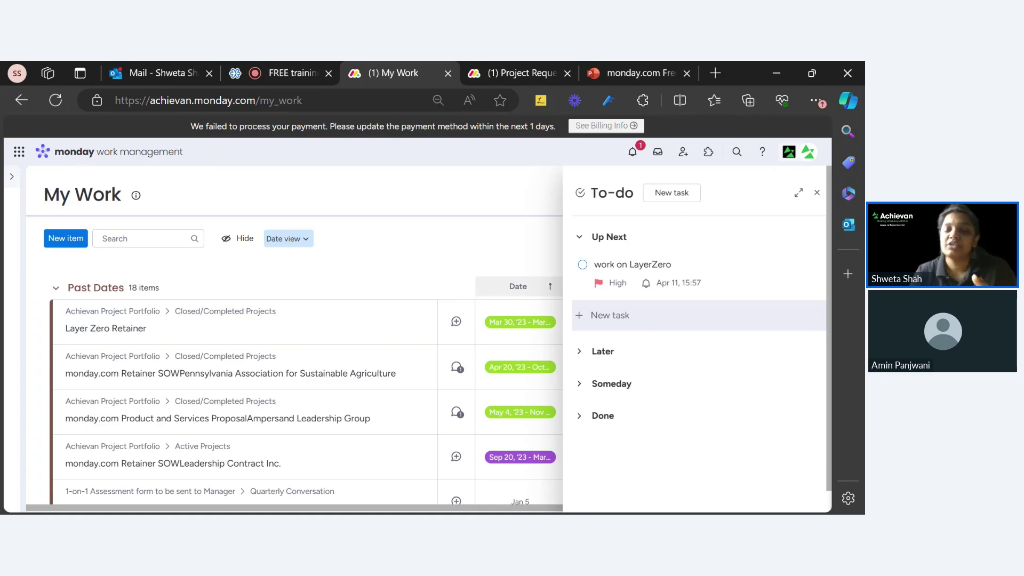
{"action": "left_click", "coordinate": [629, 317]}
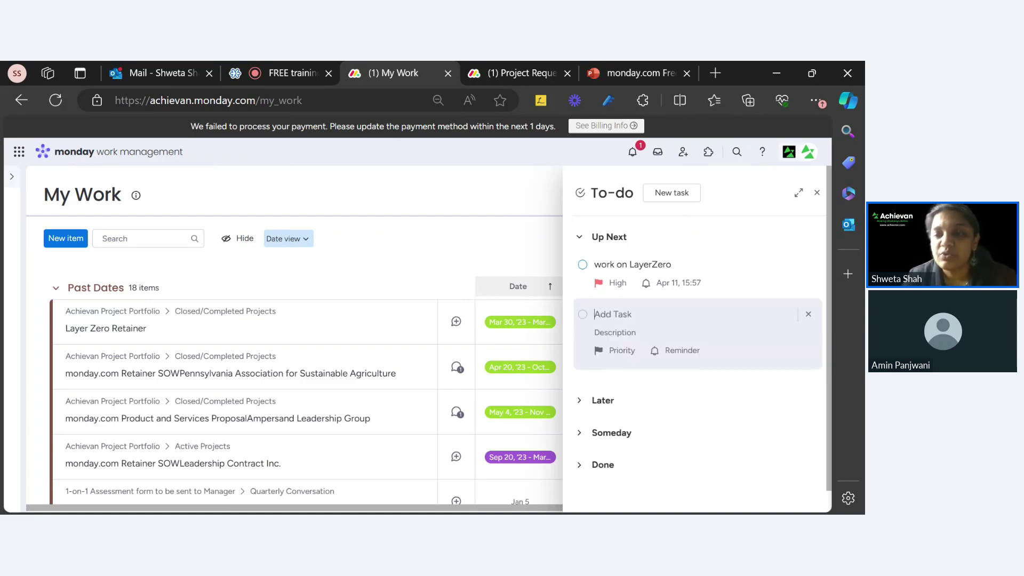
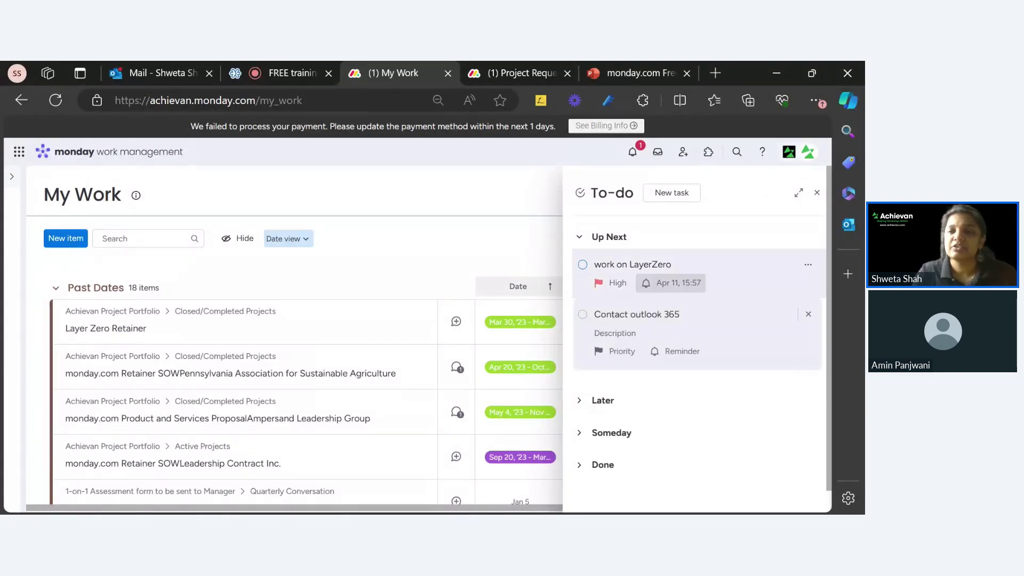
{"action": "left_click", "coordinate": [621, 351]}
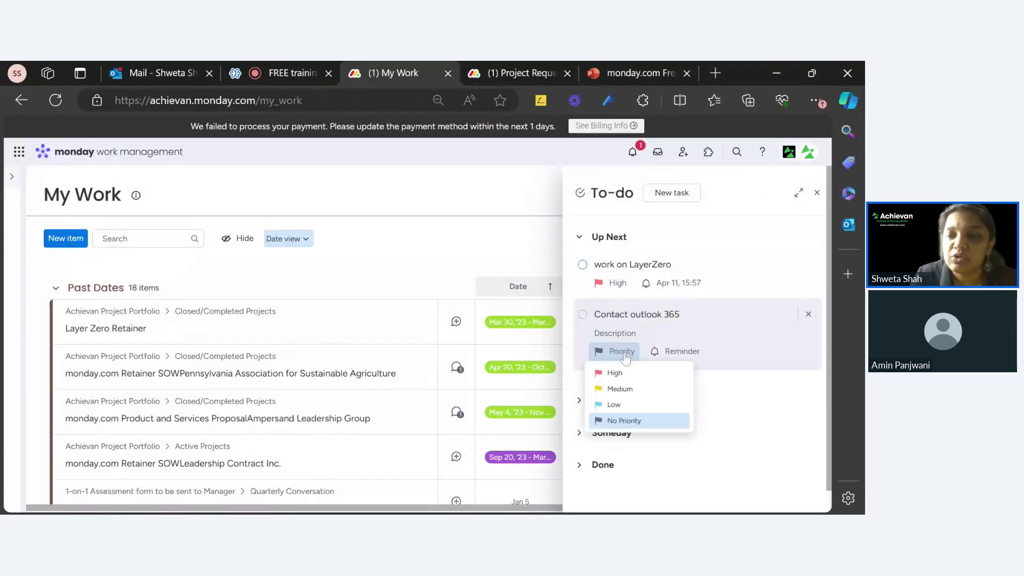
{"action": "left_click", "coordinate": [622, 374]}
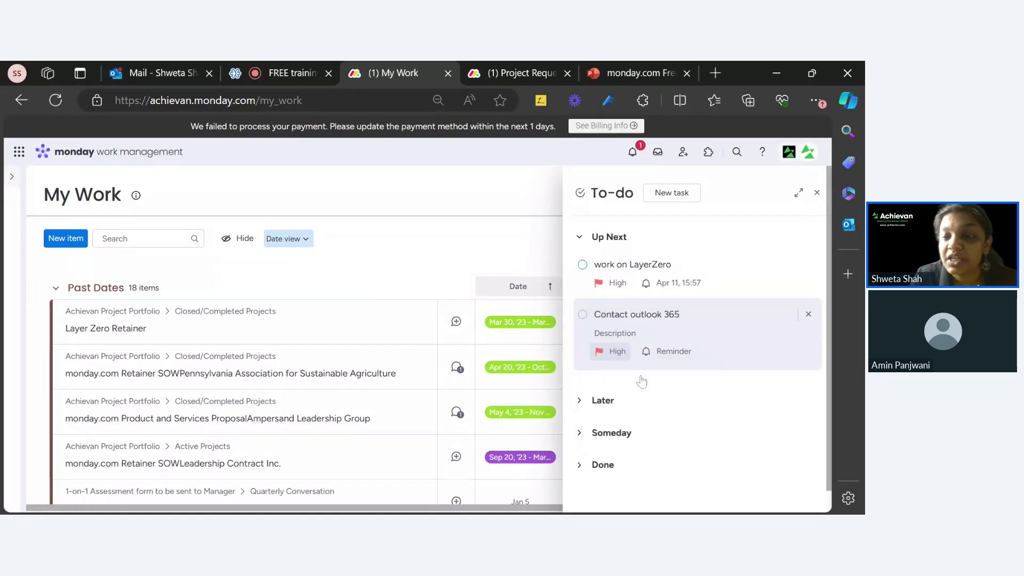
Set the Contact outlook 365 task's reminder to in 3 hours, save the task and dismiss the next blank task entry
{"action": "left_click", "coordinate": [669, 354]}
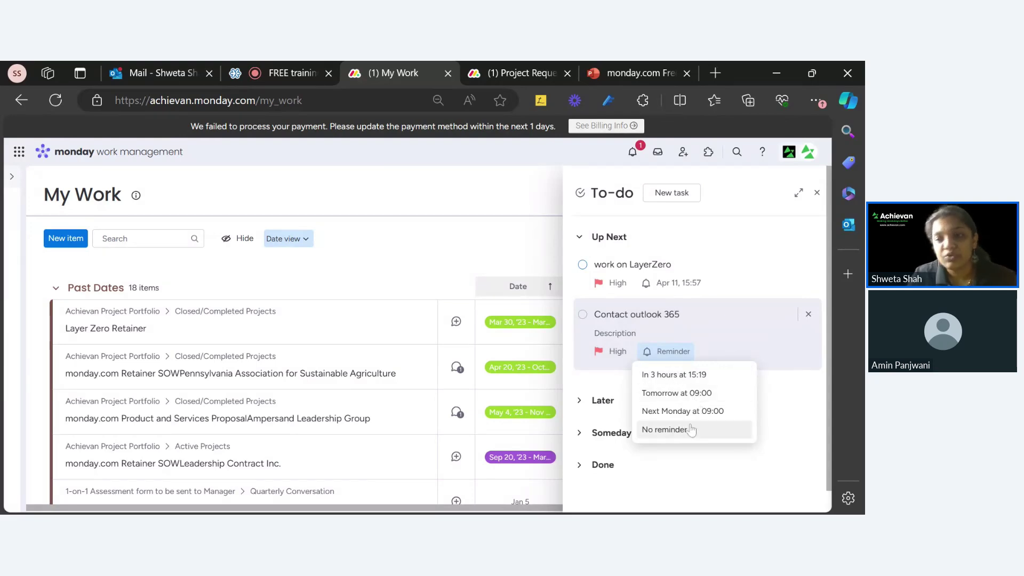
{"action": "left_click", "coordinate": [691, 378]}
{"action": "left_click", "coordinate": [696, 351]}
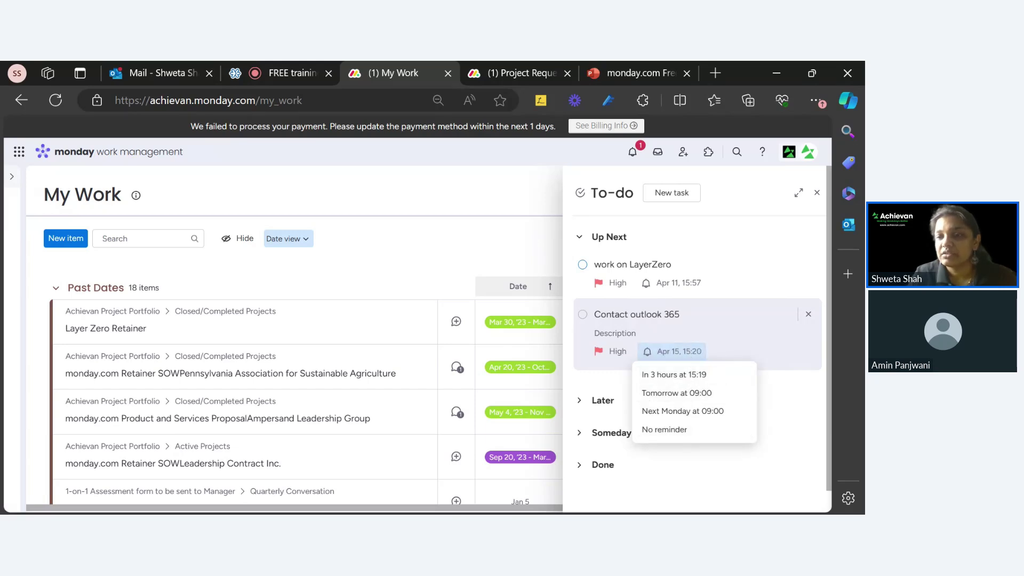
{"action": "left_click", "coordinate": [729, 352]}
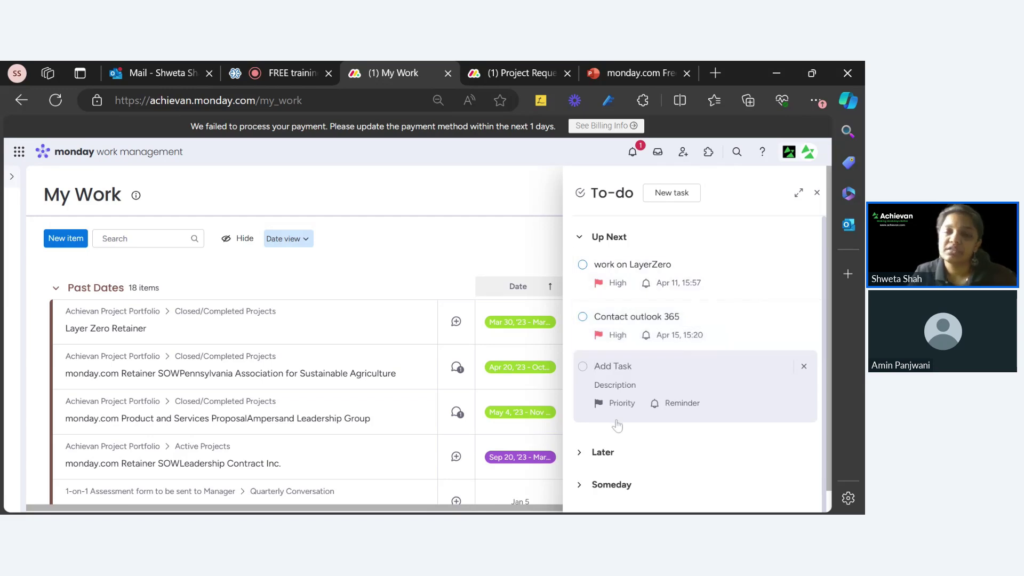
{"action": "left_click", "coordinate": [816, 193]}
{"action": "left_click", "coordinate": [805, 195]}
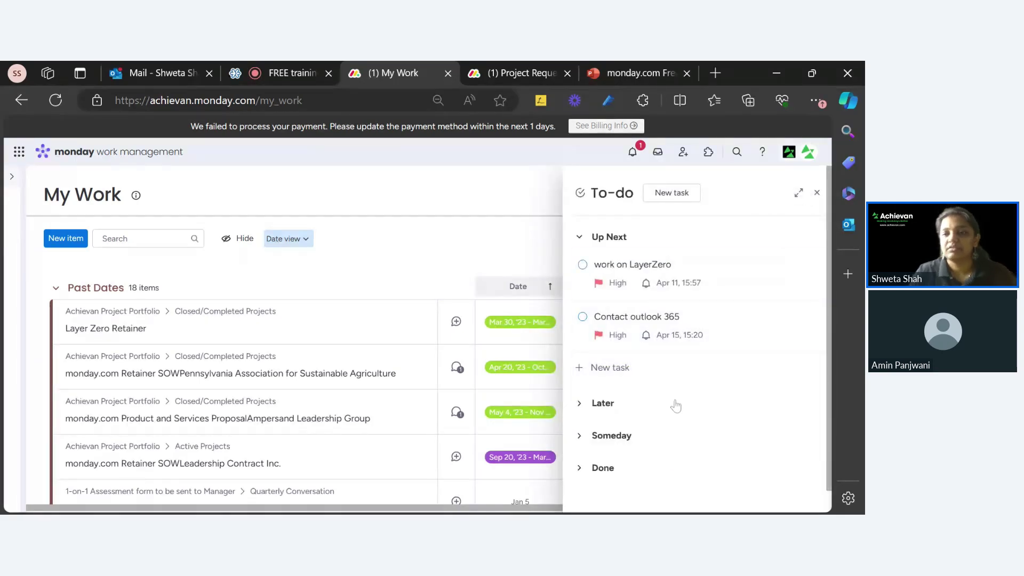
Mark the to-do "work on LayerZero" as done, and check the Done section and the remaining task's reminder
{"action": "left_click", "coordinate": [583, 264]}
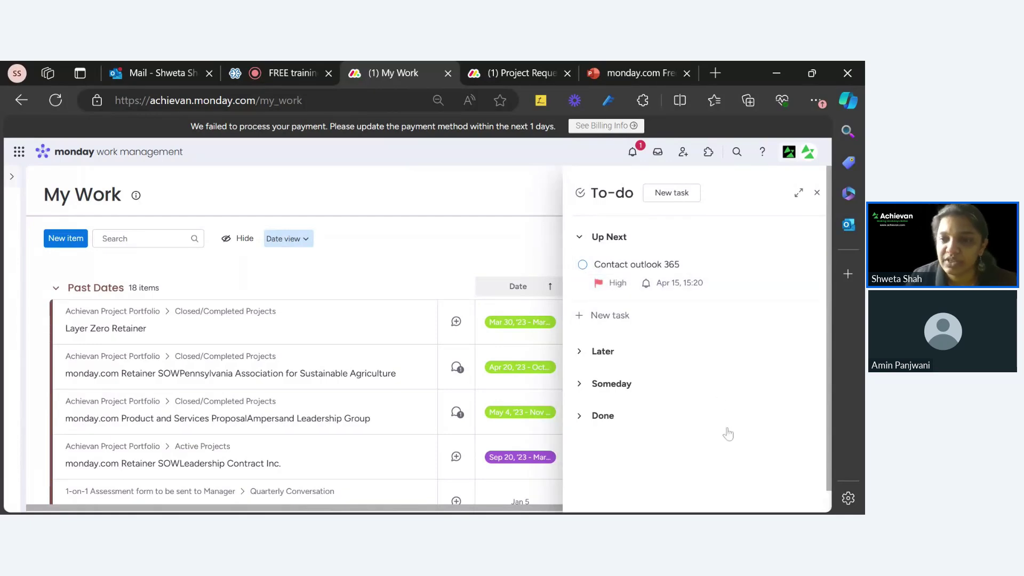
{"action": "left_click", "coordinate": [616, 420]}
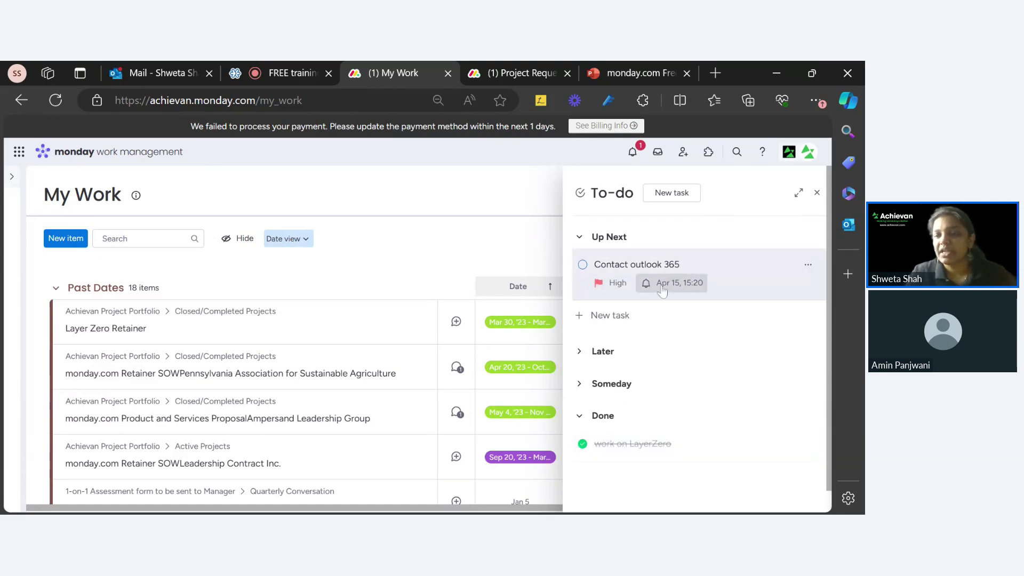
{"action": "mouse_move", "coordinate": [676, 293]}
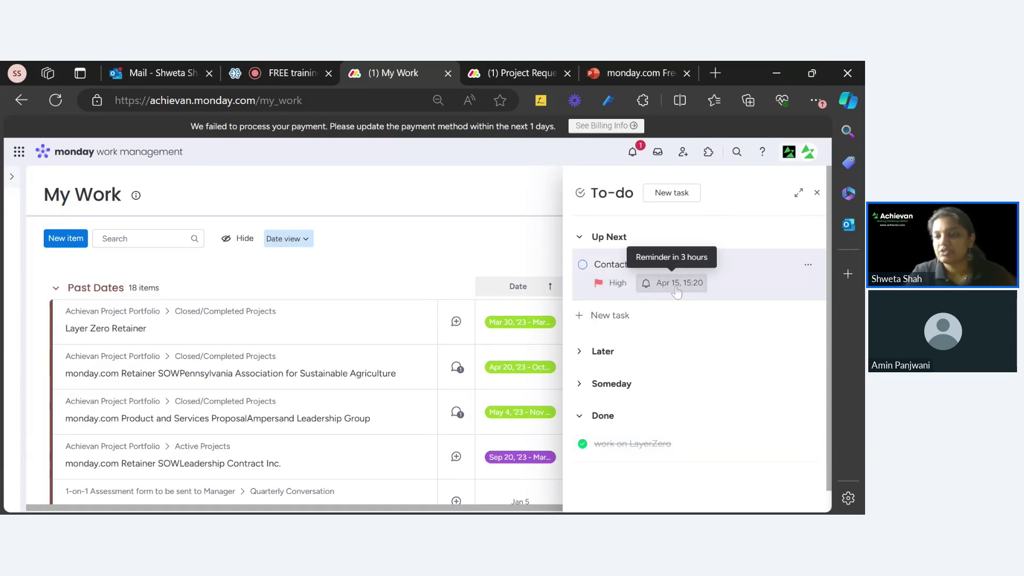
Look at the Someday and Later sections and the blank task entry, and close the to-do list without adding anything
{"action": "left_click", "coordinate": [612, 389]}
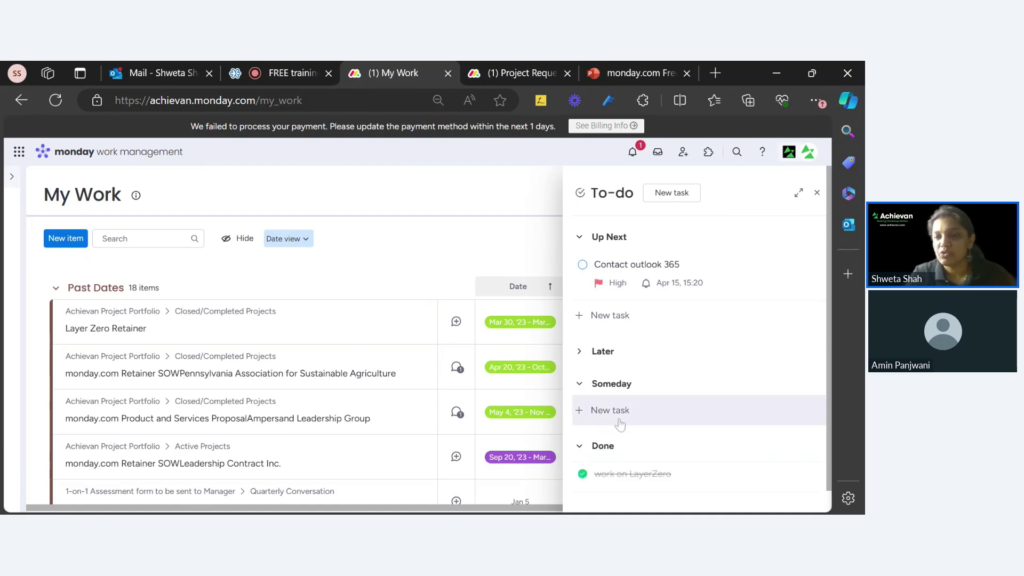
{"action": "left_click", "coordinate": [610, 410]}
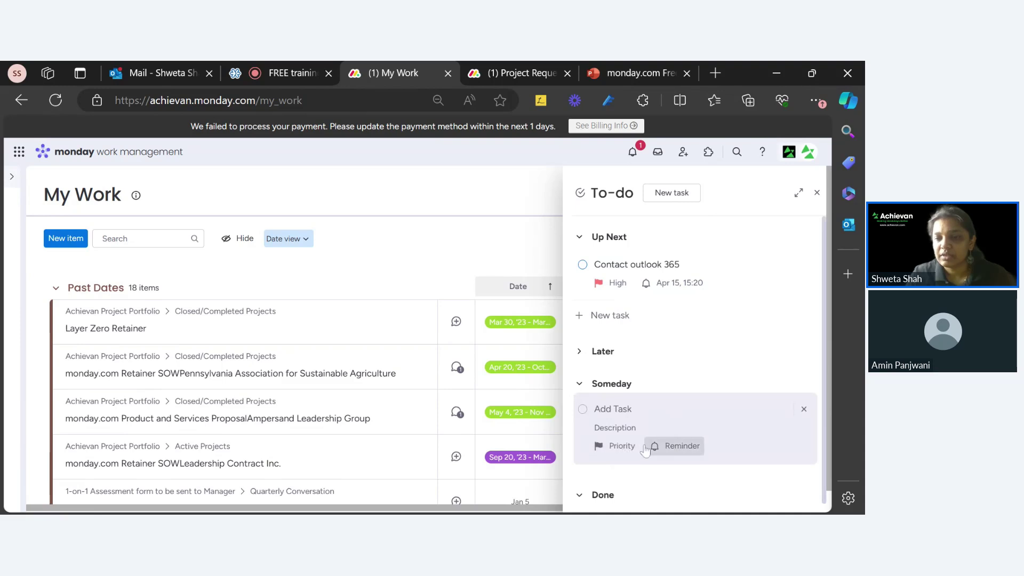
{"action": "left_click", "coordinate": [601, 353]}
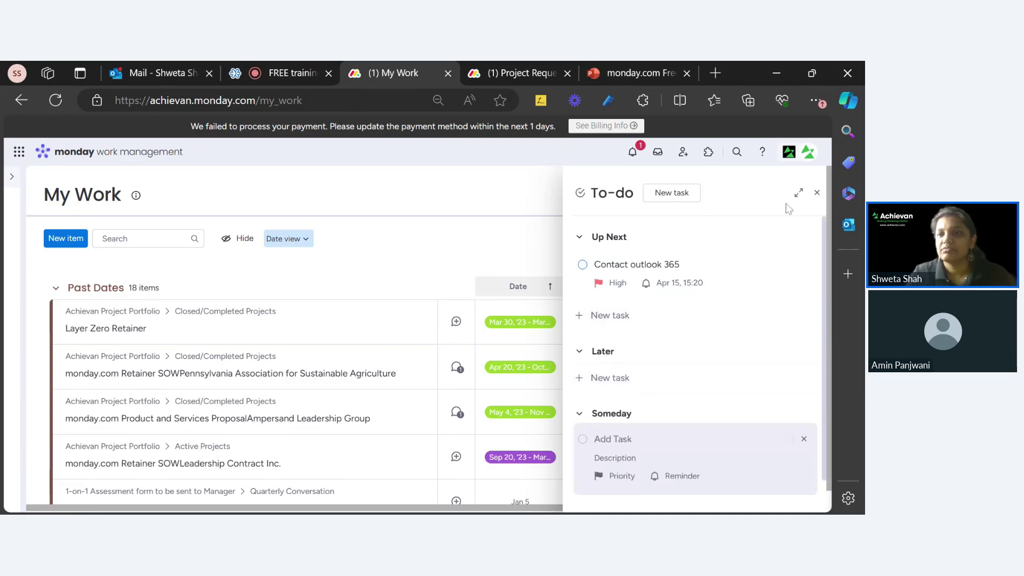
{"action": "left_click", "coordinate": [666, 202]}
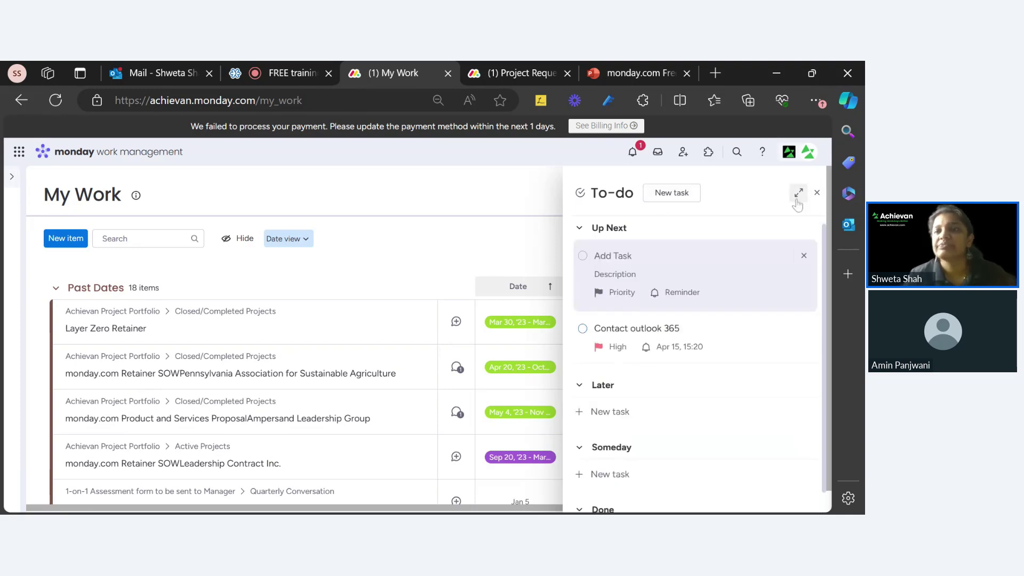
{"action": "left_click", "coordinate": [817, 193]}
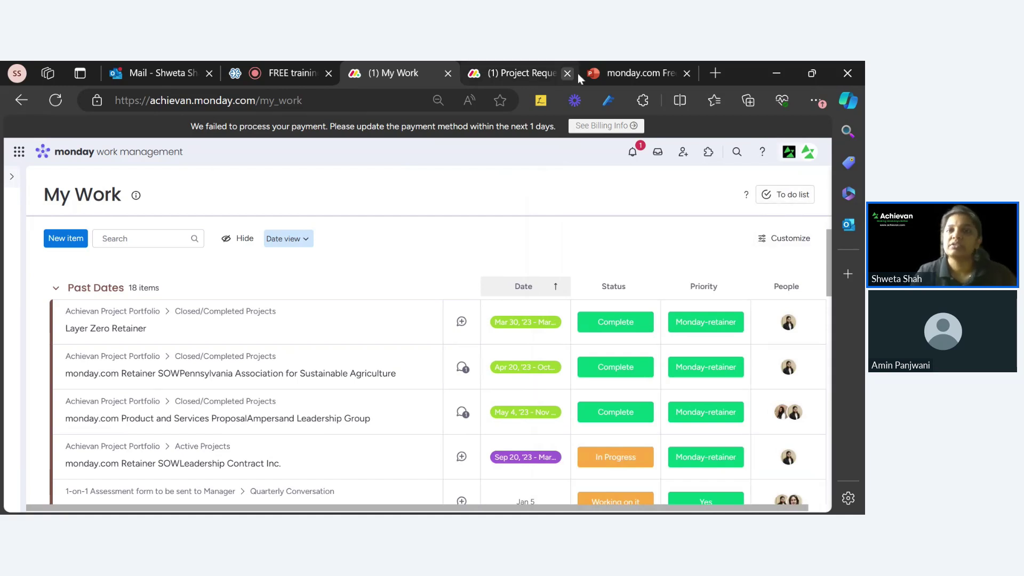
View the New Features slide in the PowerPoint presentation, and switch to the Project Requests & Approvals board in monday.com
{"action": "left_click", "coordinate": [604, 73]}
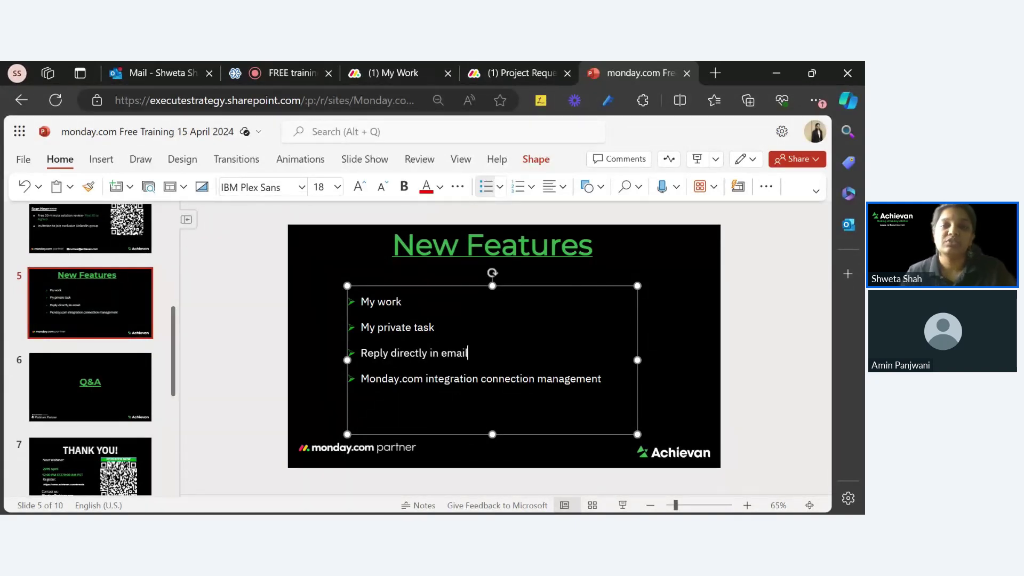
{"action": "key", "text": "ctrl+3"}
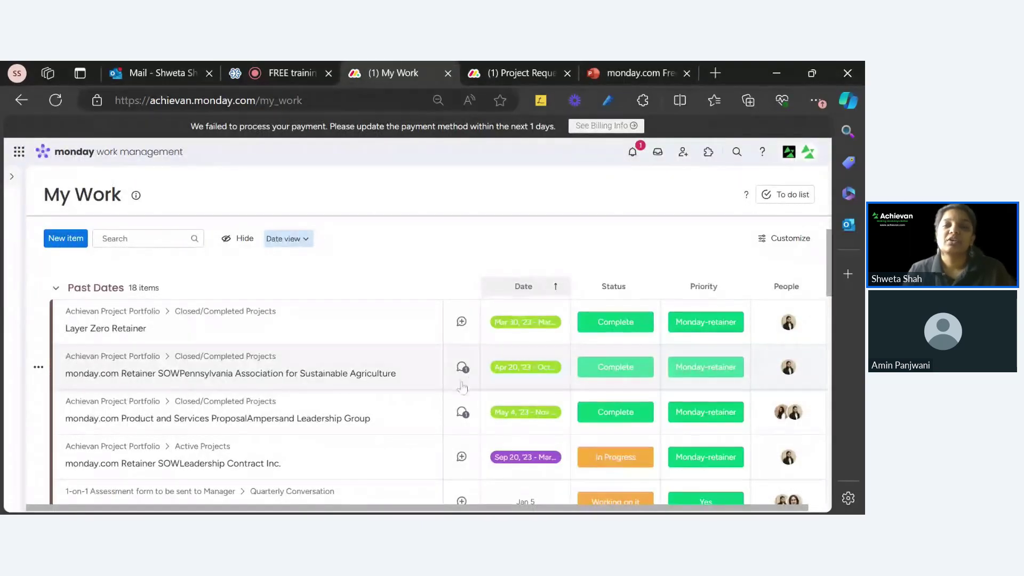
{"action": "left_click", "coordinate": [520, 71]}
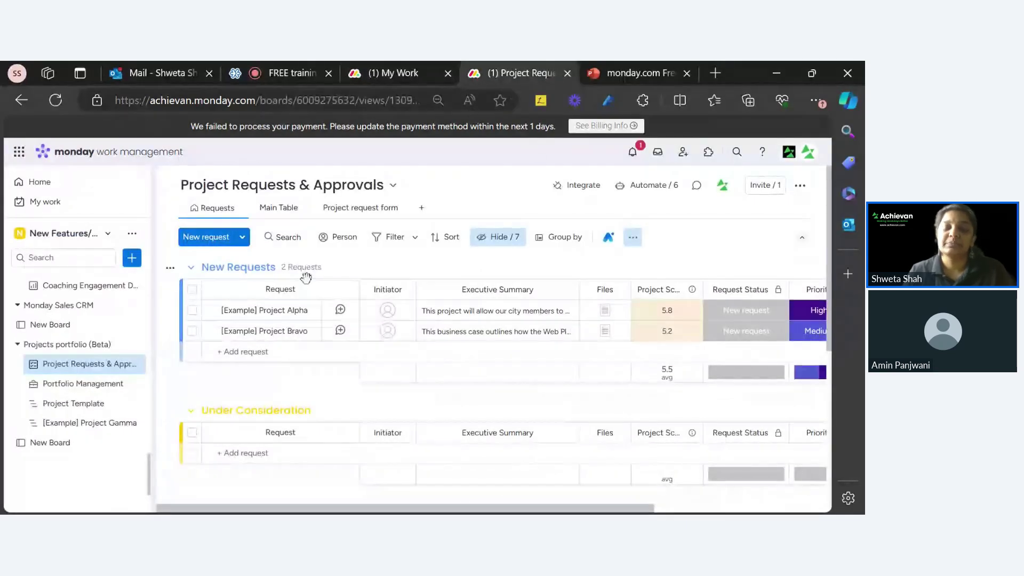
Open the updates of [Example] Project Alpha and start a new update that mentions the team member
{"action": "left_click", "coordinate": [341, 315]}
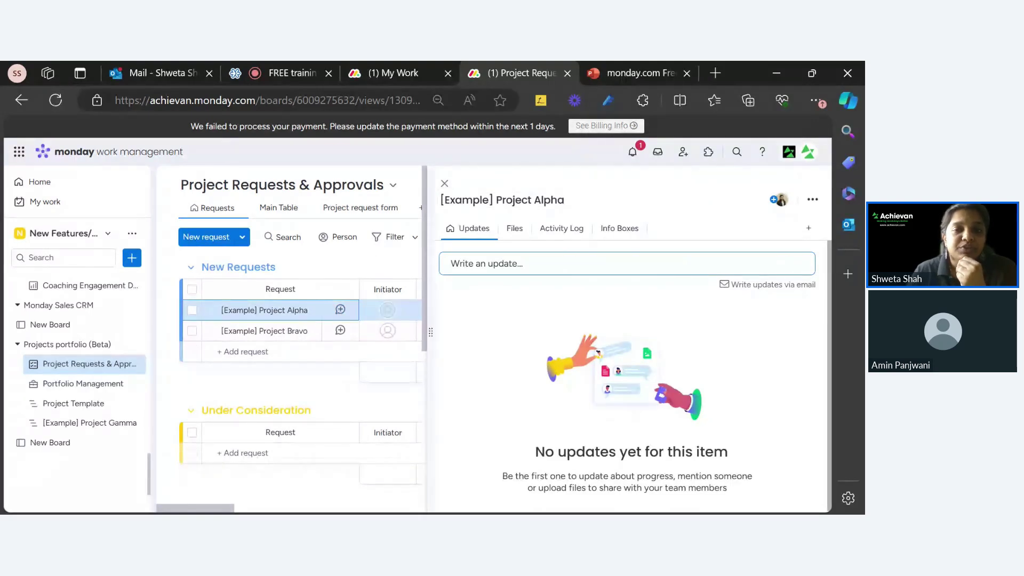
{"action": "left_click", "coordinate": [444, 183]}
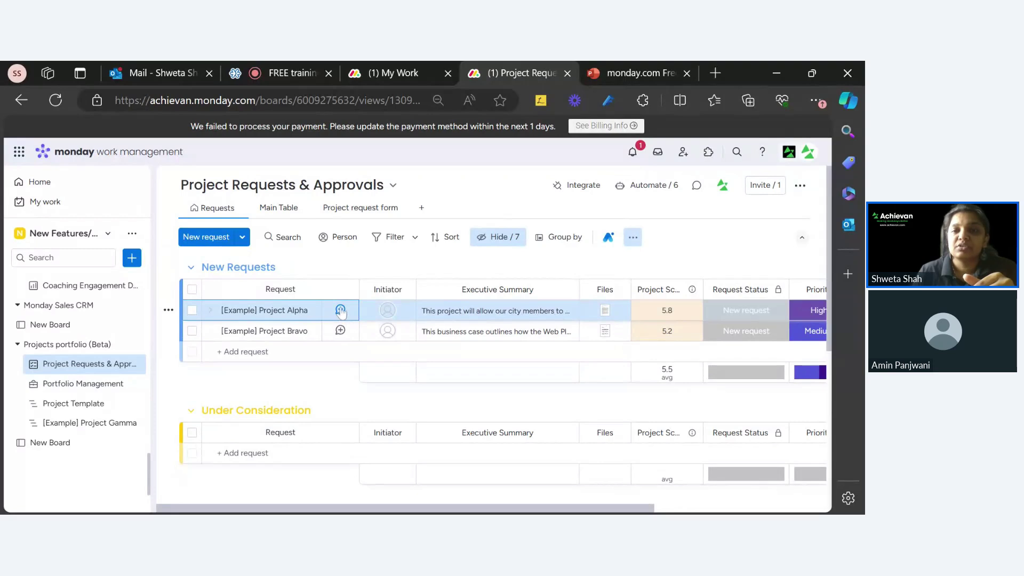
{"action": "left_click", "coordinate": [341, 310]}
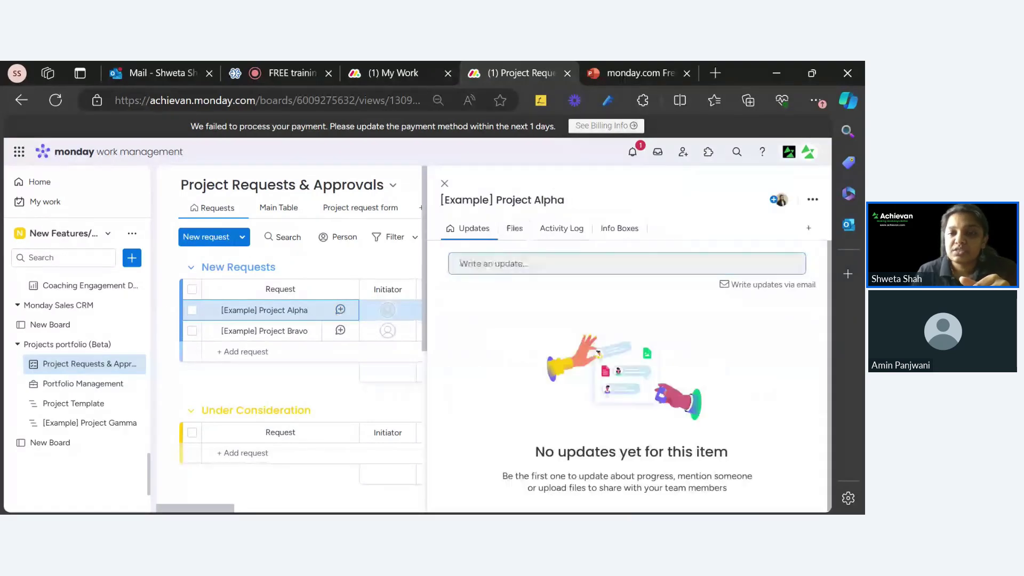
{"action": "left_click", "coordinate": [461, 263]}
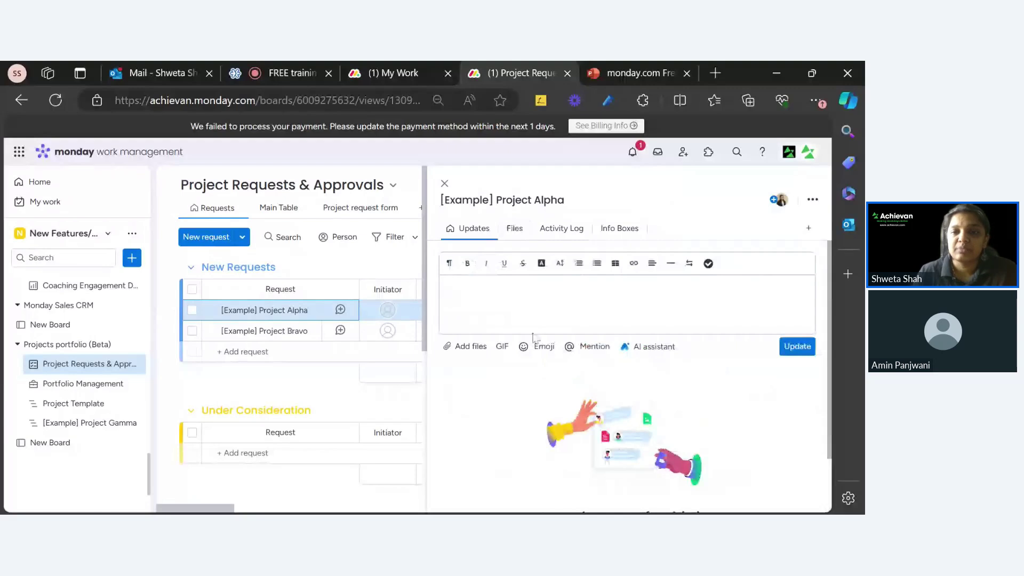
{"action": "left_click", "coordinate": [587, 346]}
{"action": "left_click", "coordinate": [493, 324]}
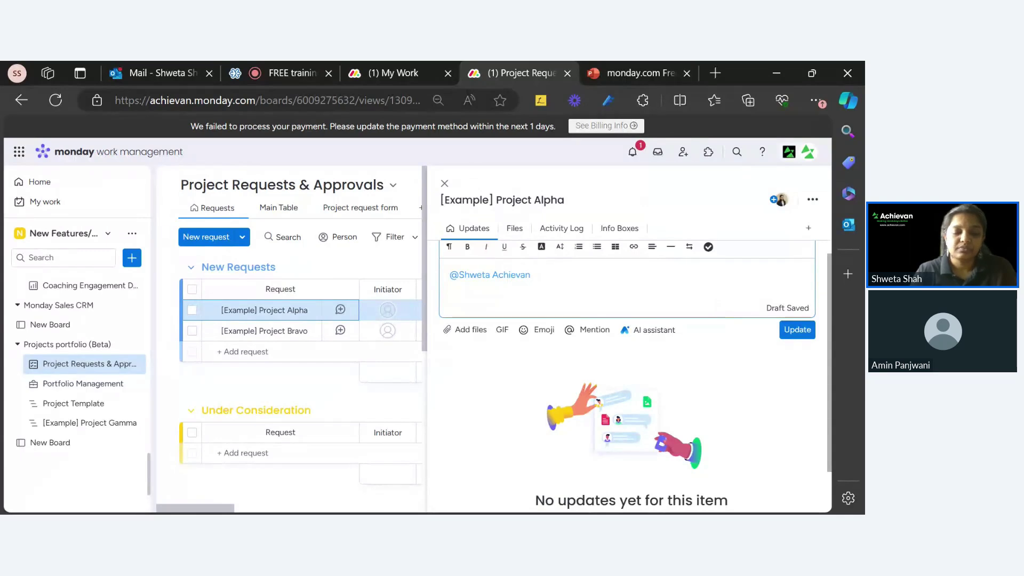
Write "Can you update about this item" after the mention and post the update on Project Alpha
{"action": "type", "text": "Can you u"}
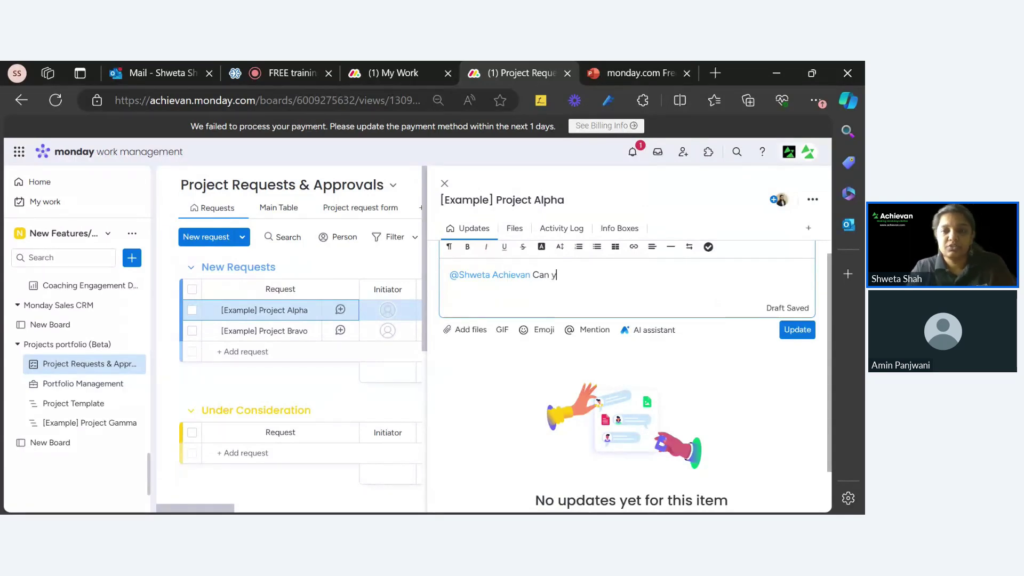
{"action": "type", "text": "te "}
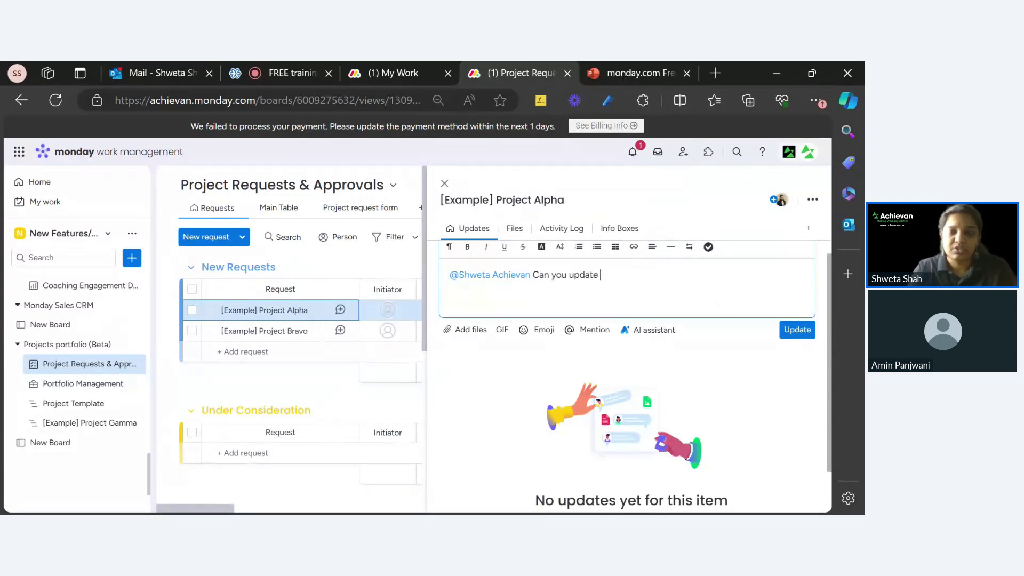
{"action": "type", "text": "about th"}
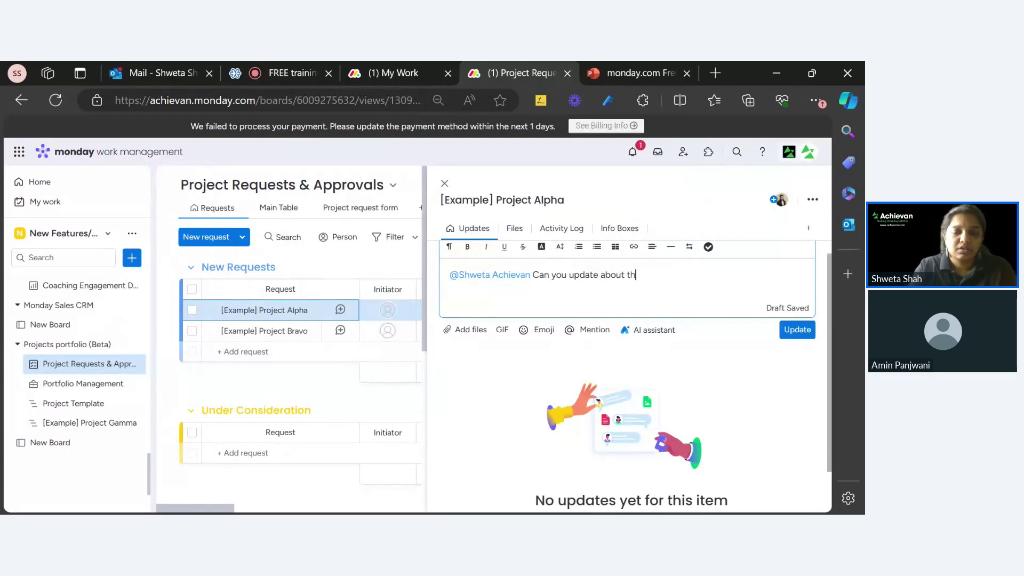
{"action": "type", "text": "is item"}
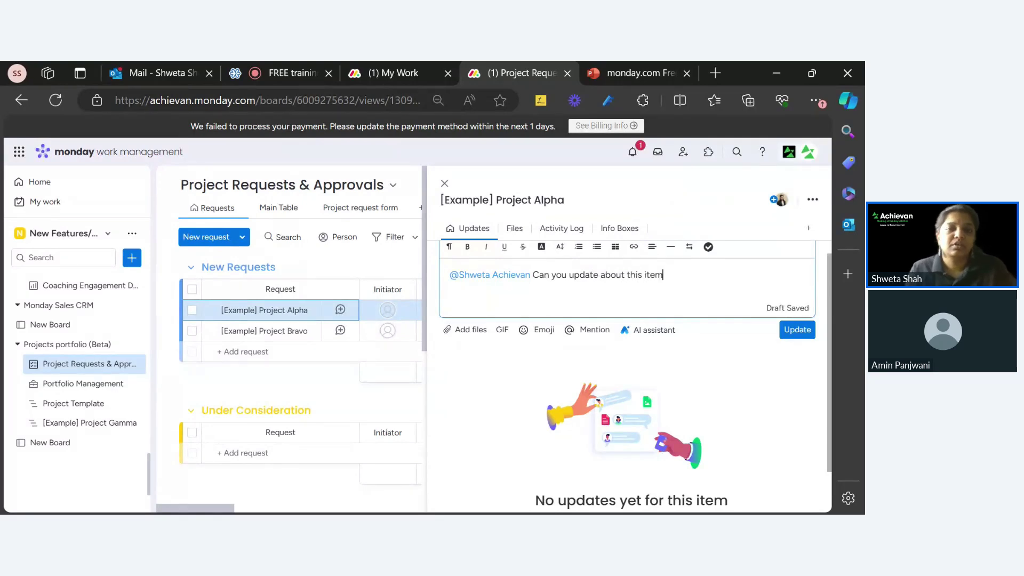
{"action": "left_click", "coordinate": [798, 329]}
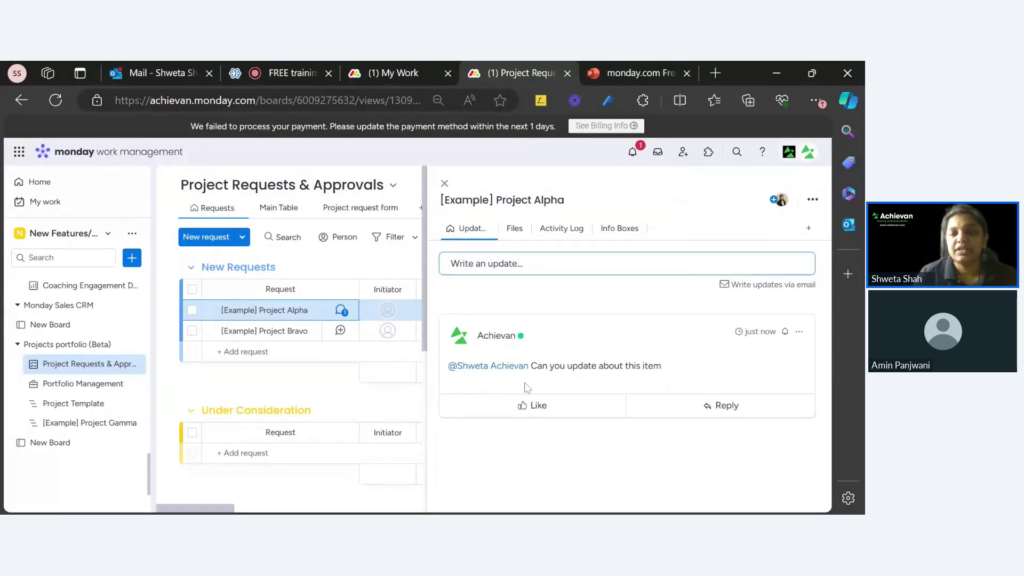
Switch to the Outlook inbox, open the new mention email about [Example] Project Alpha and read the update in it
{"action": "mouse_move", "coordinate": [528, 372]}
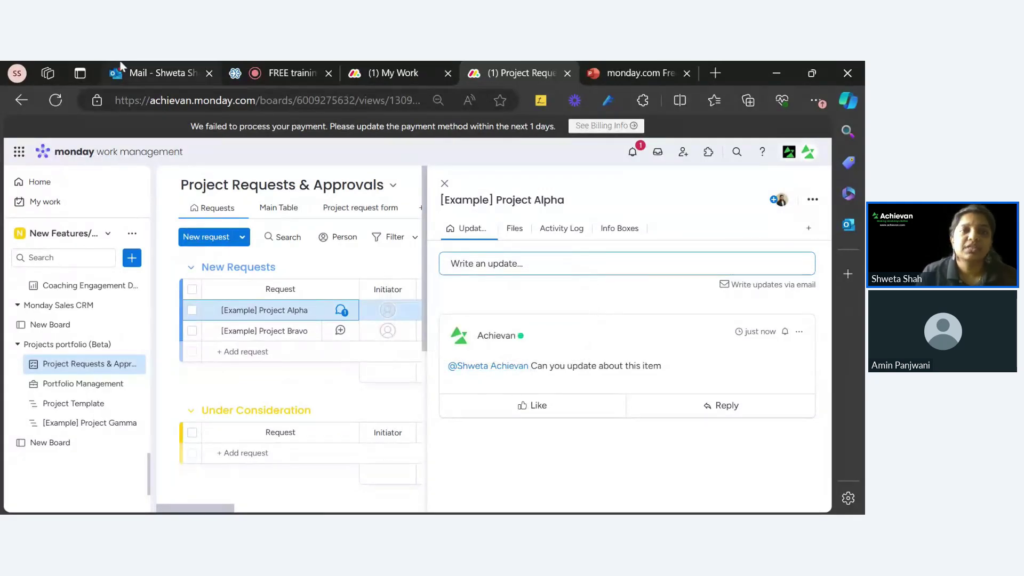
{"action": "left_click", "coordinate": [174, 73]}
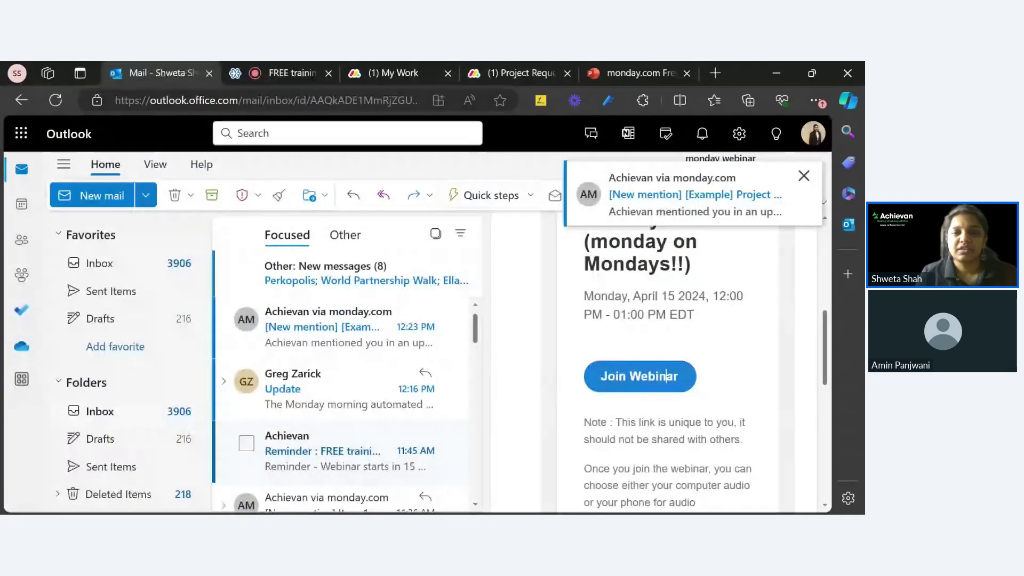
{"action": "key", "text": "Up"}
{"action": "key", "text": "Up"}
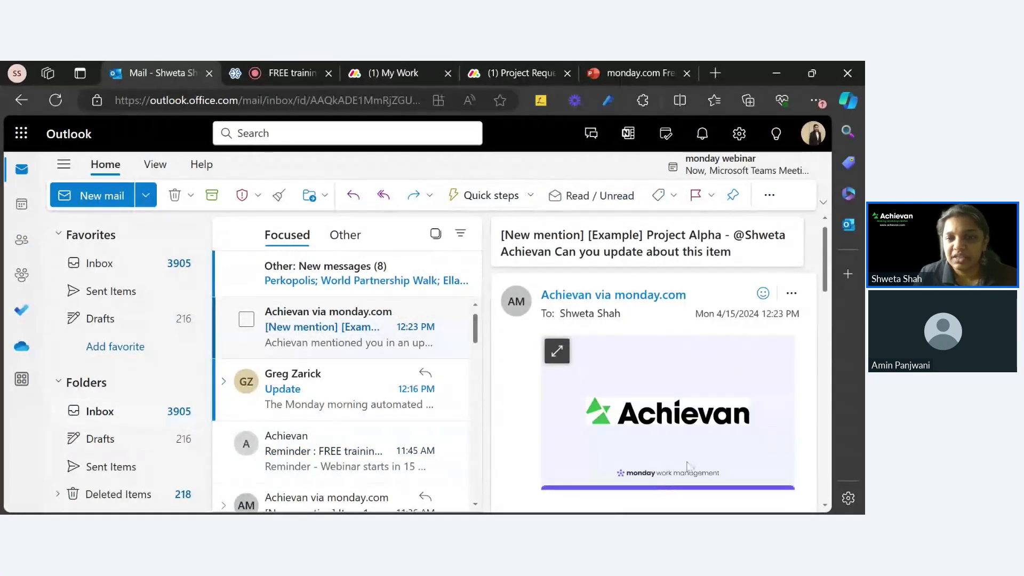
{"action": "scroll", "coordinate": [669, 489], "scroll_direction": "down", "scroll_amount": 3}
{"action": "scroll", "coordinate": [664, 458], "scroll_direction": "down", "scroll_amount": 3}
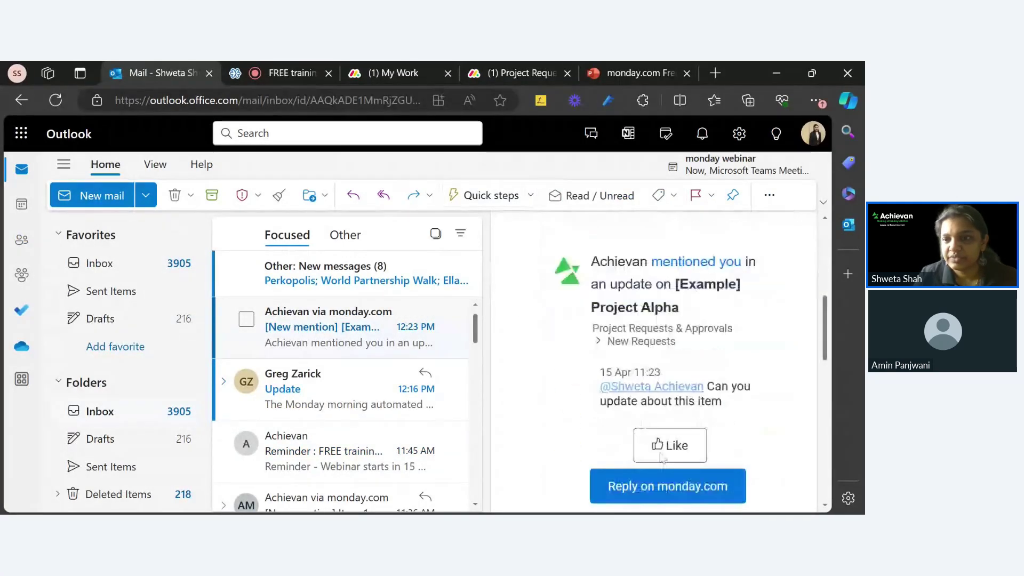
{"action": "scroll", "coordinate": [629, 451], "scroll_direction": "up", "scroll_amount": 2}
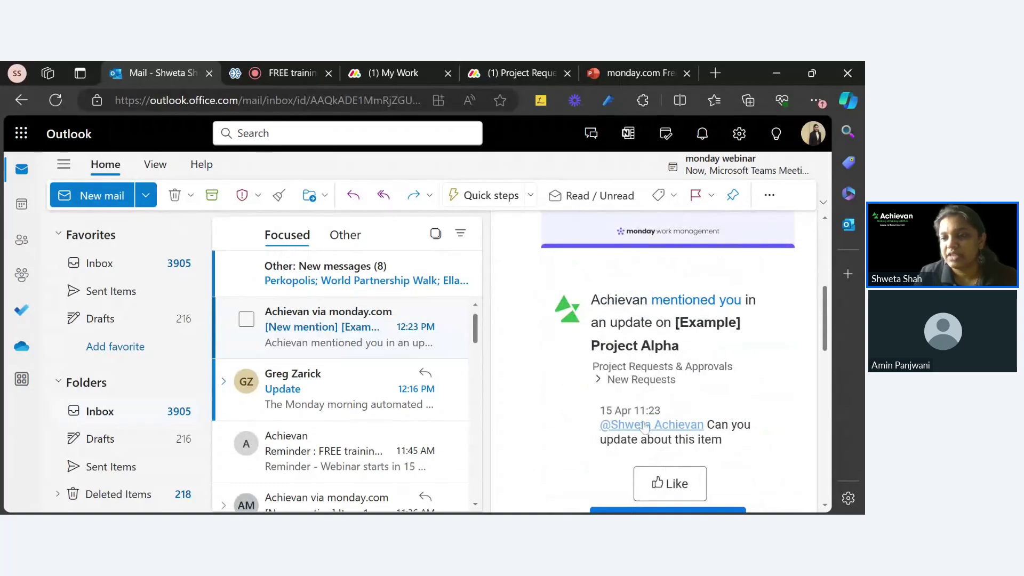
{"action": "scroll", "coordinate": [708, 398], "scroll_direction": "down", "scroll_amount": 2}
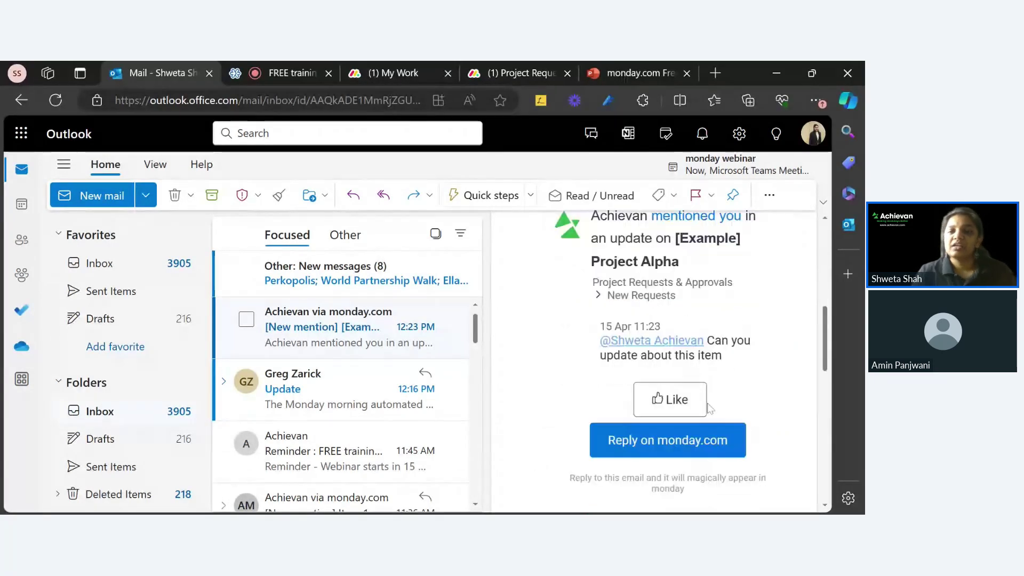
Like the Project Alpha update from the notification email, and return to the Outlook mailbox
{"action": "scroll", "coordinate": [710, 409], "scroll_direction": "down", "scroll_amount": 1}
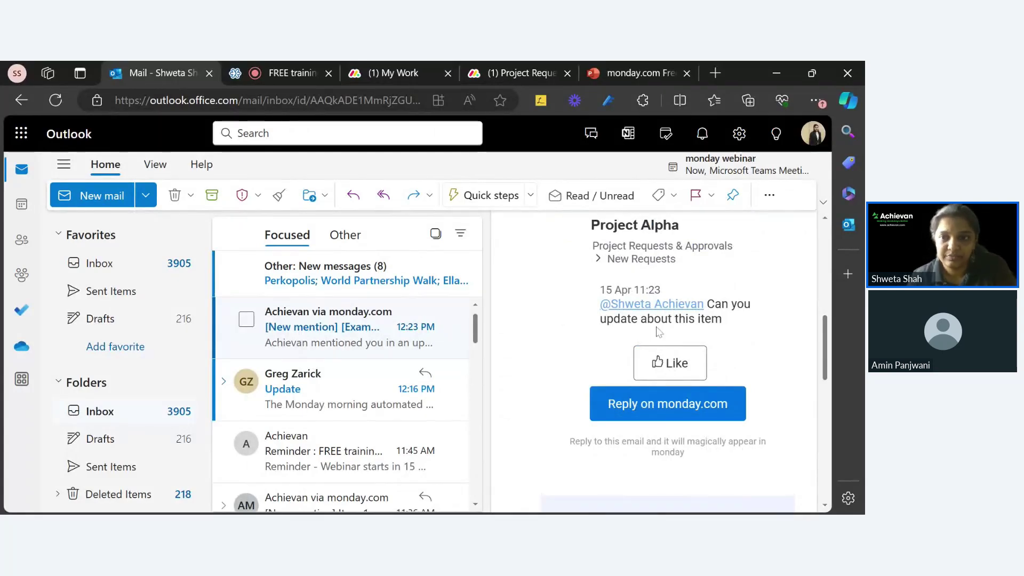
{"action": "left_click", "coordinate": [671, 362]}
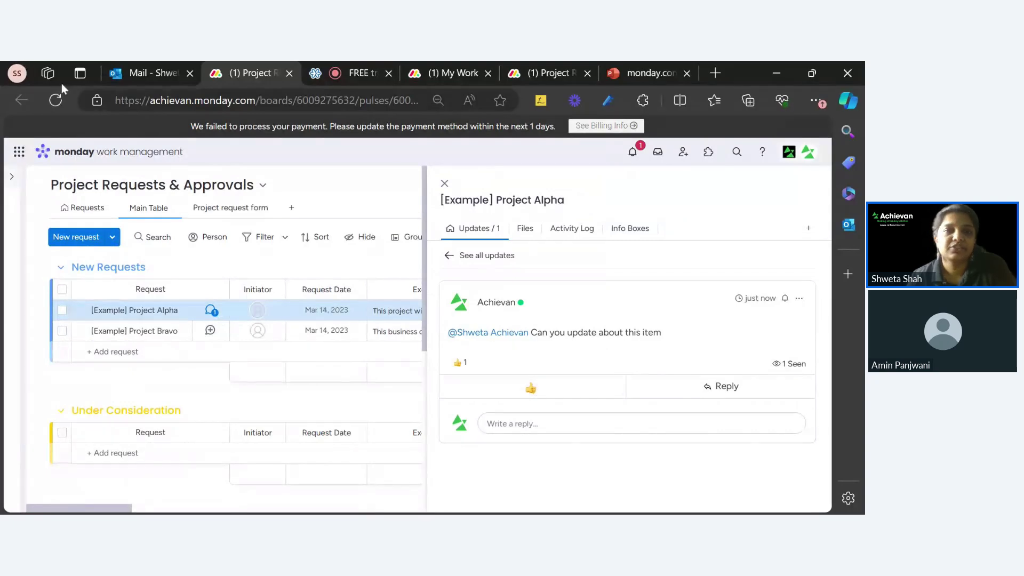
{"action": "left_click", "coordinate": [152, 73]}
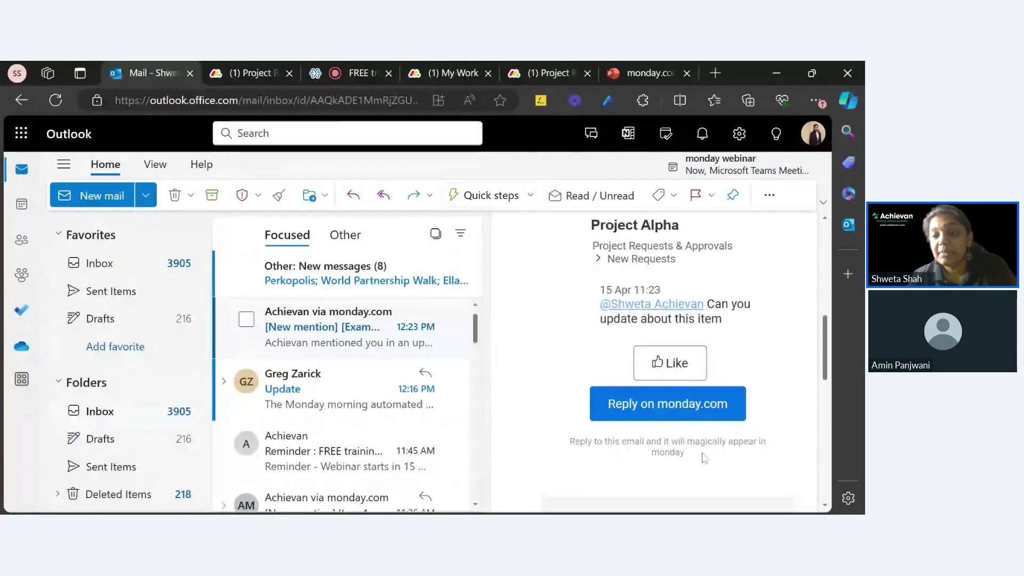
Examine the mention email's item details, its Like and Reply on monday.com options, and the note about replying by email
{"action": "scroll", "coordinate": [702, 453], "scroll_direction": "up", "scroll_amount": 2}
{"action": "scroll", "coordinate": [702, 452], "scroll_direction": "down", "scroll_amount": 4}
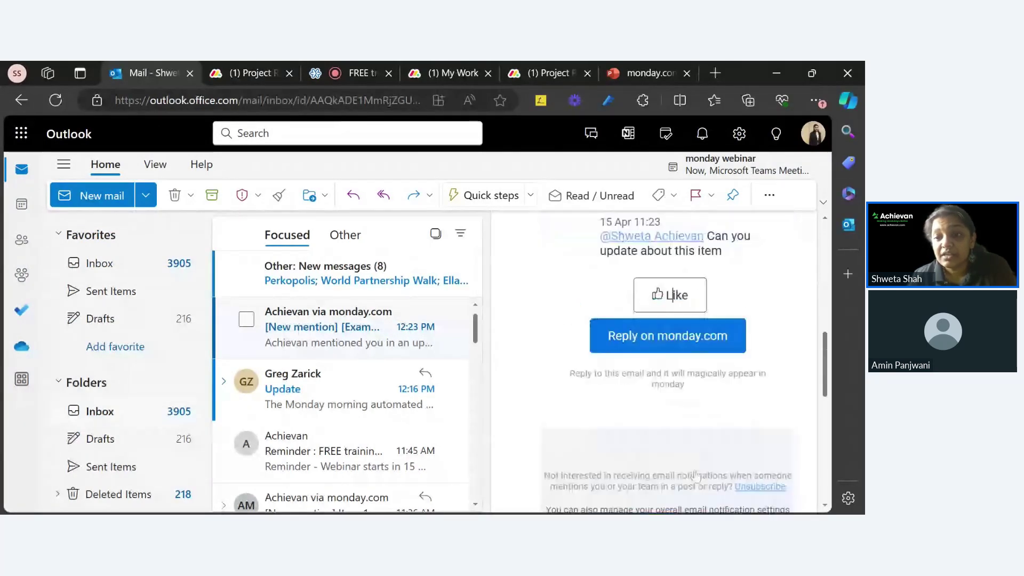
{"action": "scroll", "coordinate": [672, 470], "scroll_direction": "up", "scroll_amount": 5}
{"action": "scroll", "coordinate": [672, 470], "scroll_direction": "down", "scroll_amount": 2}
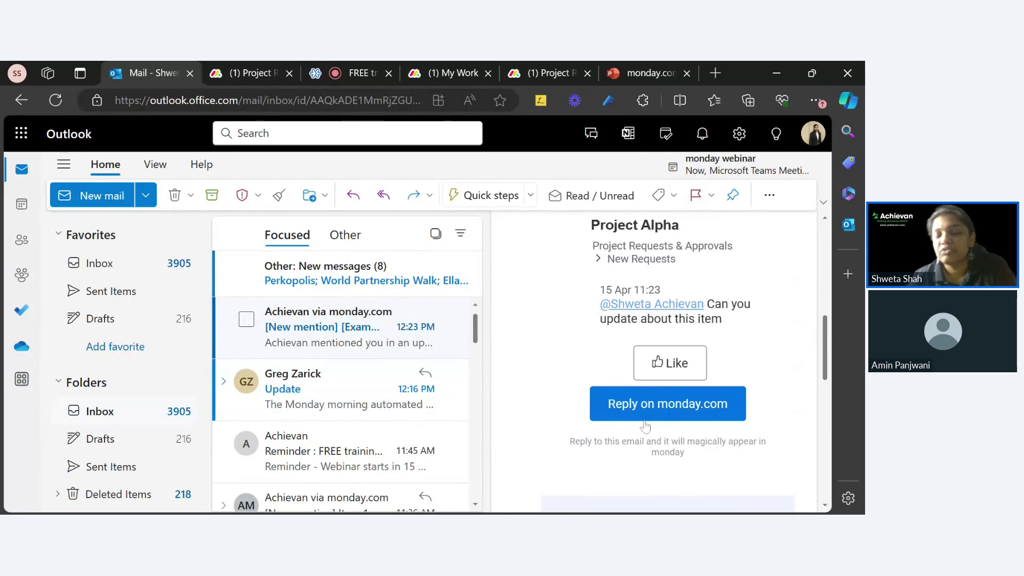
{"action": "scroll", "coordinate": [649, 425], "scroll_direction": "up", "scroll_amount": 2}
{"action": "scroll", "coordinate": [646, 425], "scroll_direction": "down", "scroll_amount": 1}
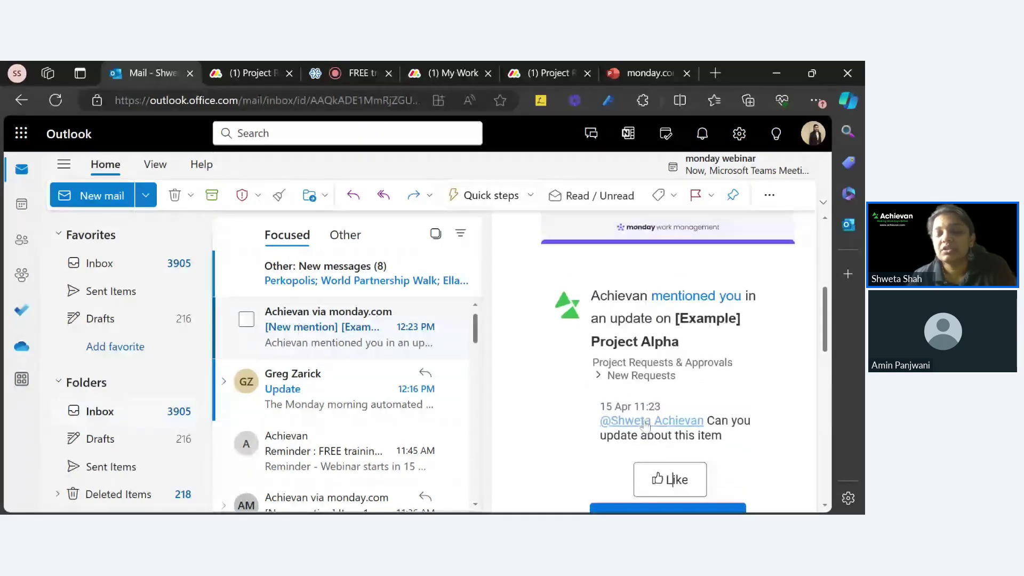
{"action": "scroll", "coordinate": [646, 424], "scroll_direction": "down", "scroll_amount": 2}
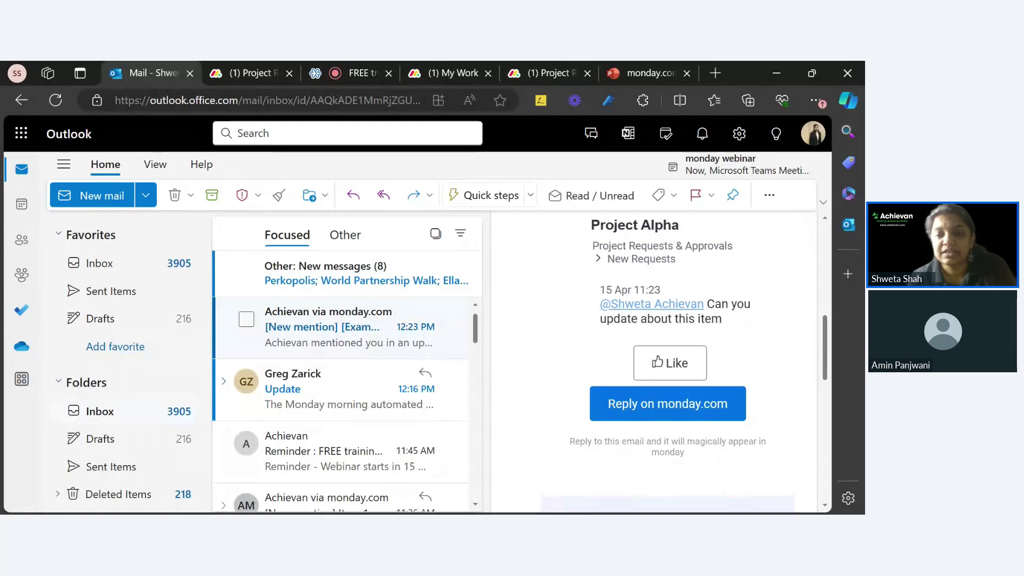
{"action": "scroll", "coordinate": [649, 409], "scroll_direction": "up", "scroll_amount": 5}
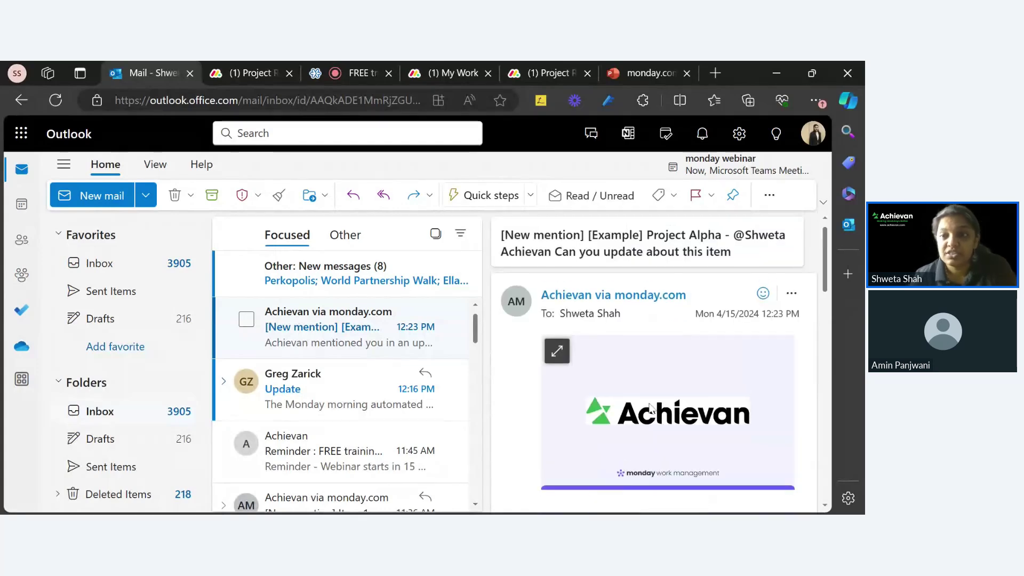
{"action": "scroll", "coordinate": [651, 409], "scroll_direction": "down", "scroll_amount": 5}
{"action": "scroll", "coordinate": [651, 409], "scroll_direction": "up", "scroll_amount": 5}
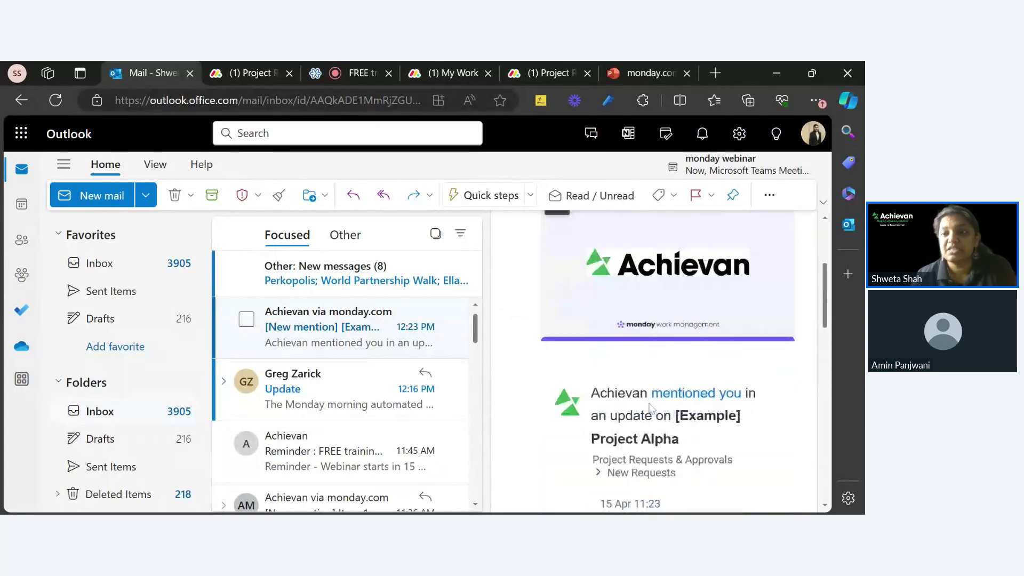
Start a reply to the mention email with the opening line "Hey thanks for checking"
{"action": "left_click", "coordinate": [792, 293]}
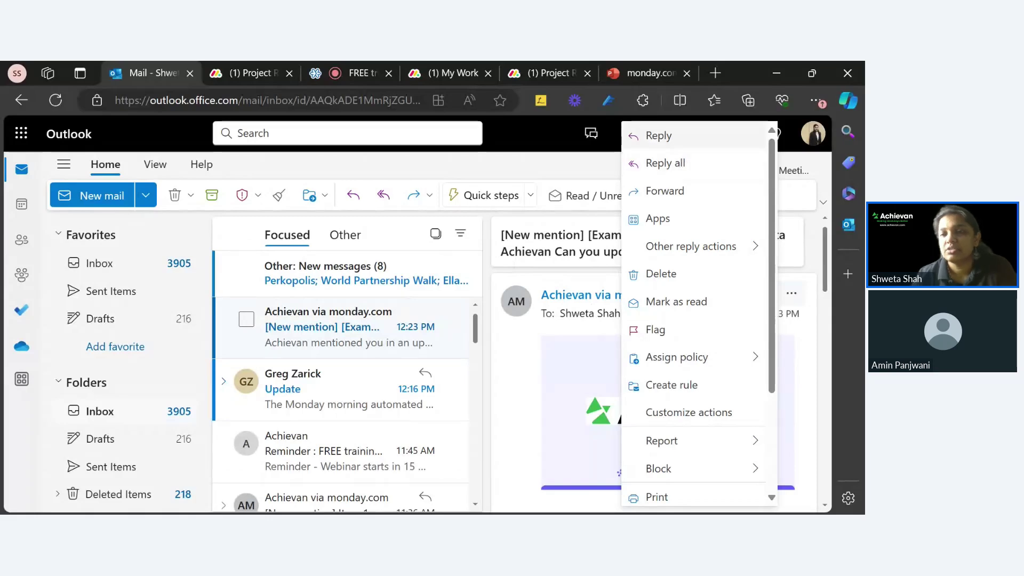
{"action": "left_click", "coordinate": [684, 147]}
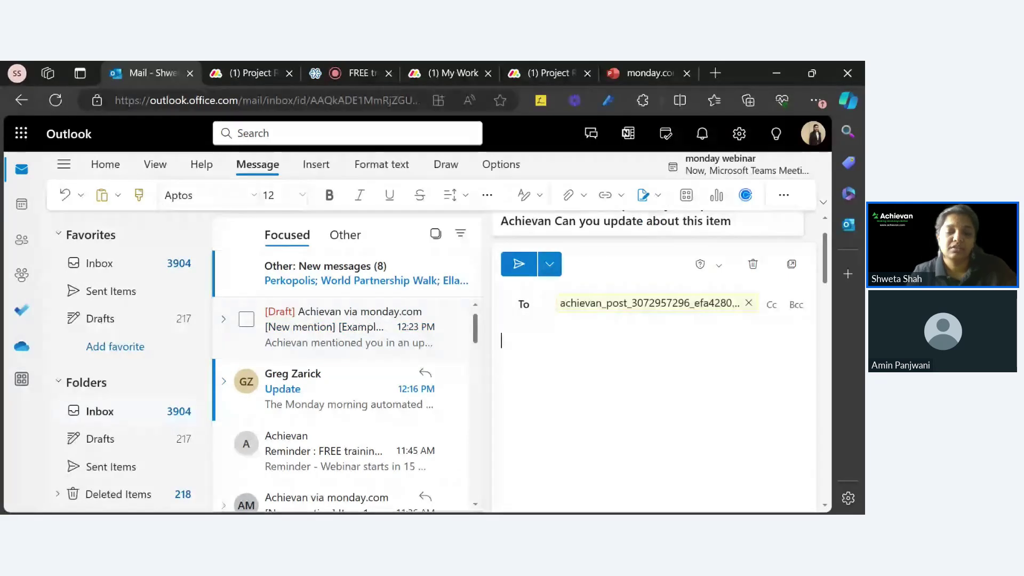
{"action": "type", "text": "ey thanjs"}
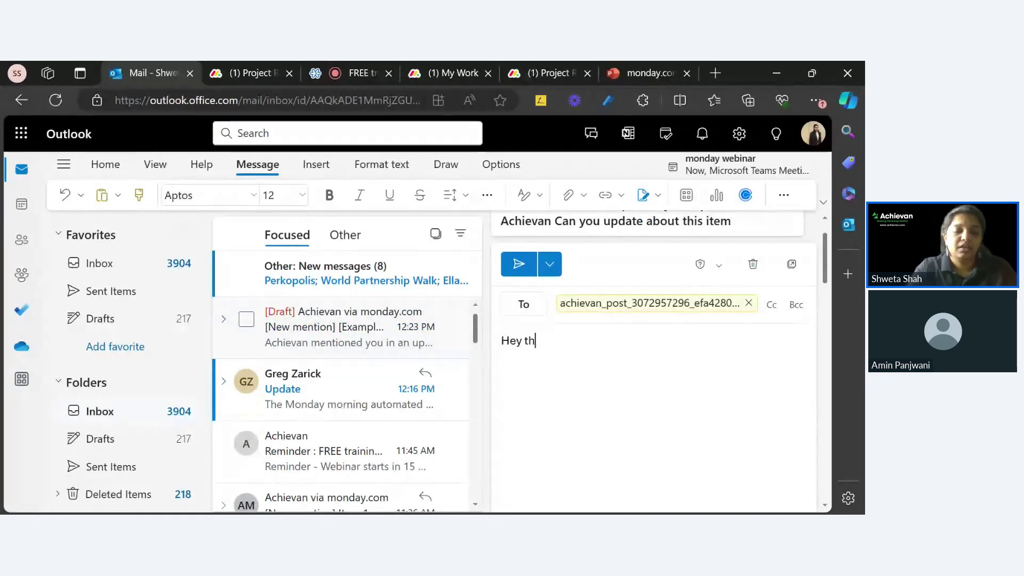
{"action": "key", "text": "BackSpace"}
{"action": "key", "text": "BackSpace"}
{"action": "type", "text": "ks for"}
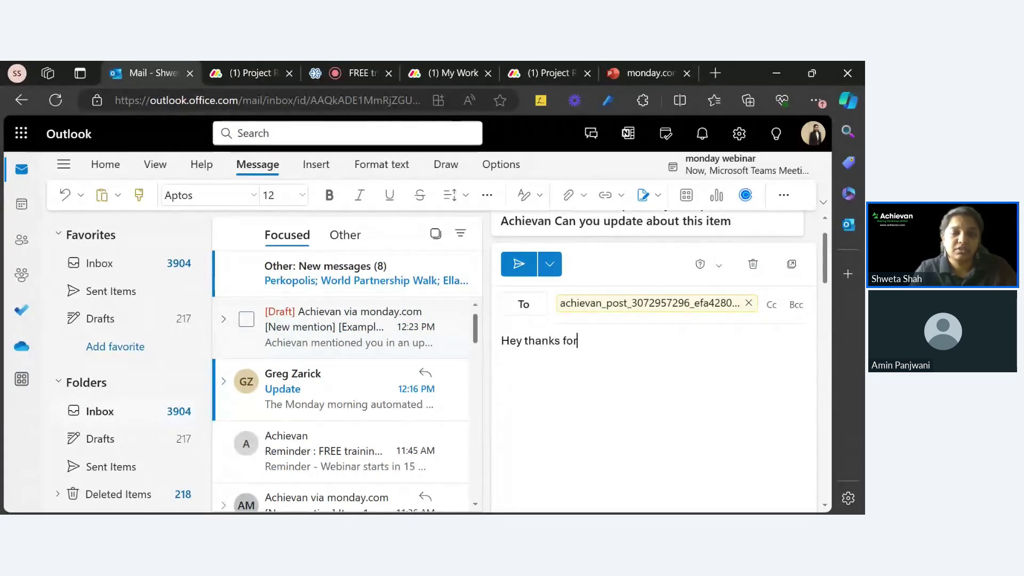
{"action": "type", "text": " checking"}
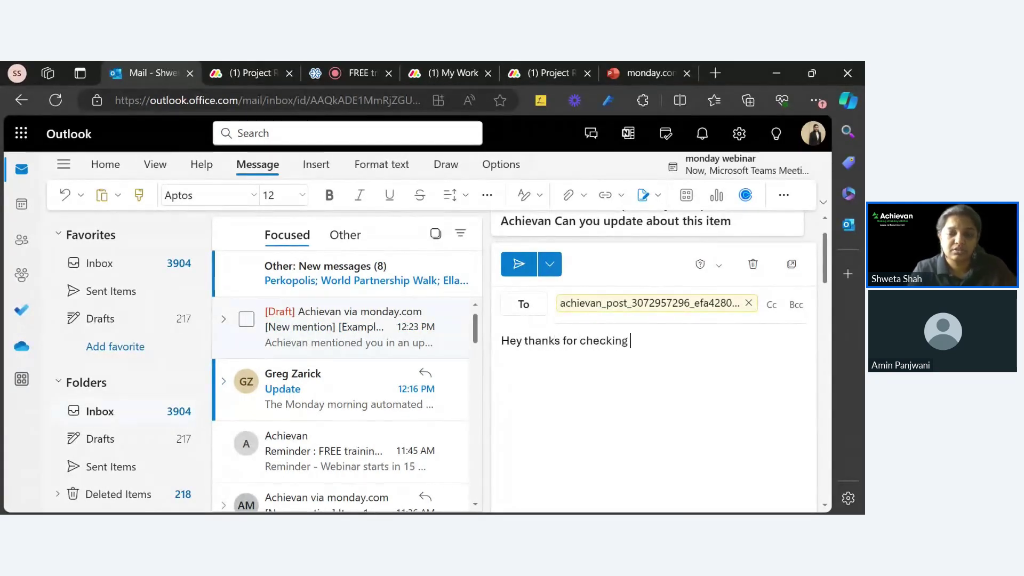
Continue the email reply with the separate lines "Here is the update...." and "test....."
{"action": "key", "text": "Return"}
{"action": "type", "text": "Here is the update."}
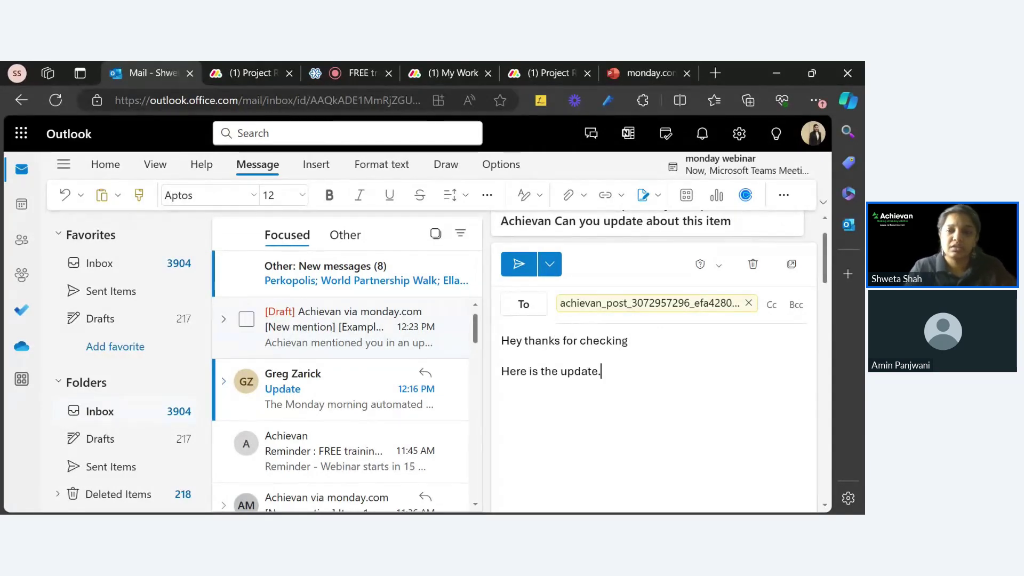
{"action": "type", "text": "..."}
{"action": "key", "text": "Return"}
{"action": "key", "text": "Return"}
{"action": "type", "text": "test.."}
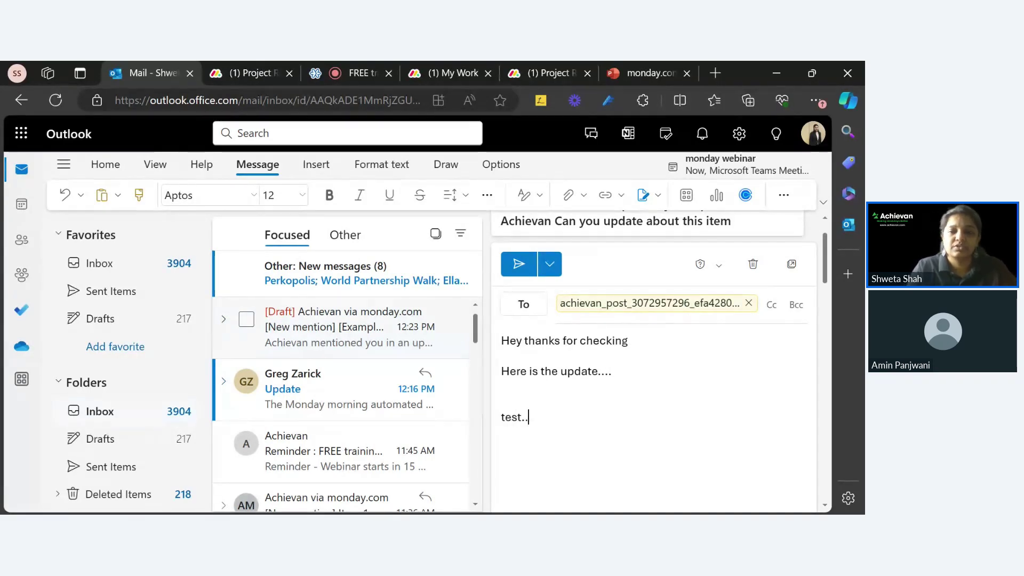
{"action": "type", "text": "..."}
{"action": "key", "text": "Return"}
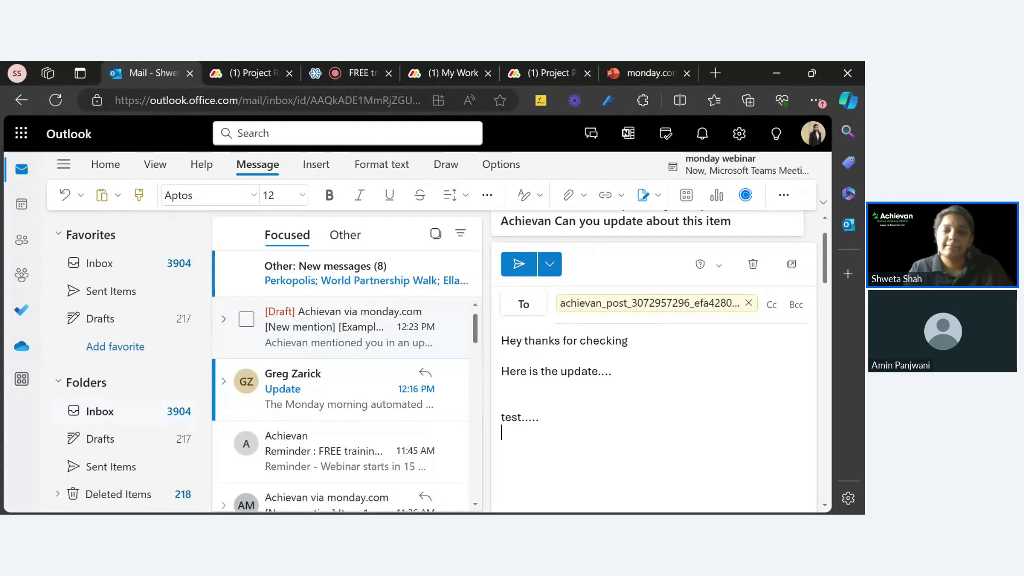
Close the reply with "Please let me know if you have any questions." and send it
{"action": "type", "text": "Pleaase"}
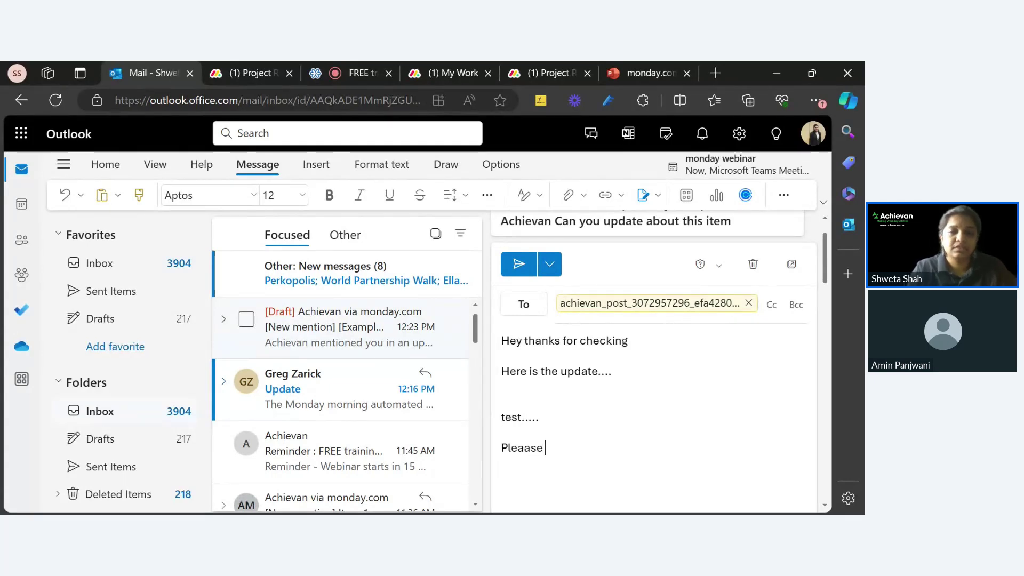
{"action": "type", "text": " let"}
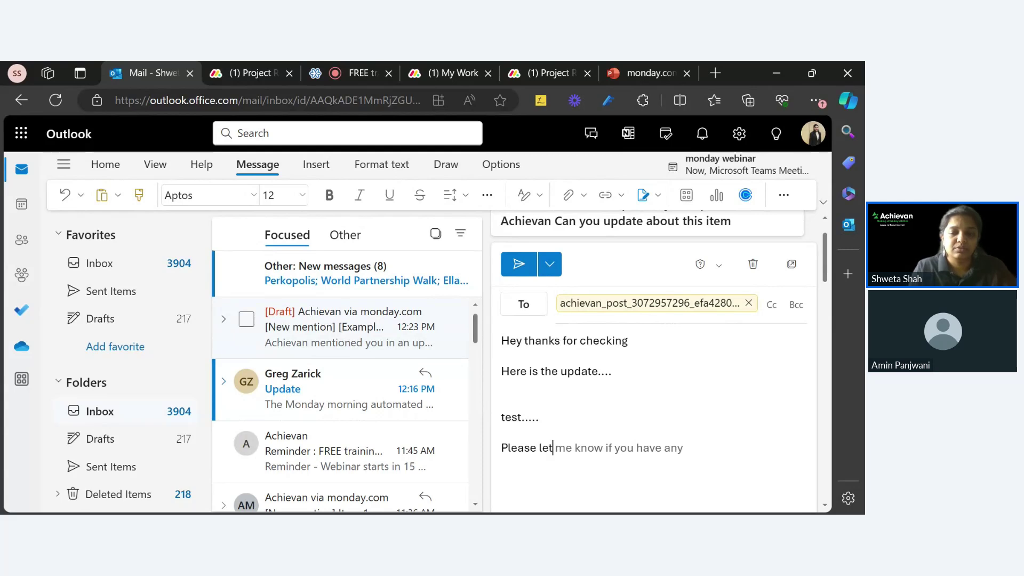
{"action": "key", "text": "Tab"}
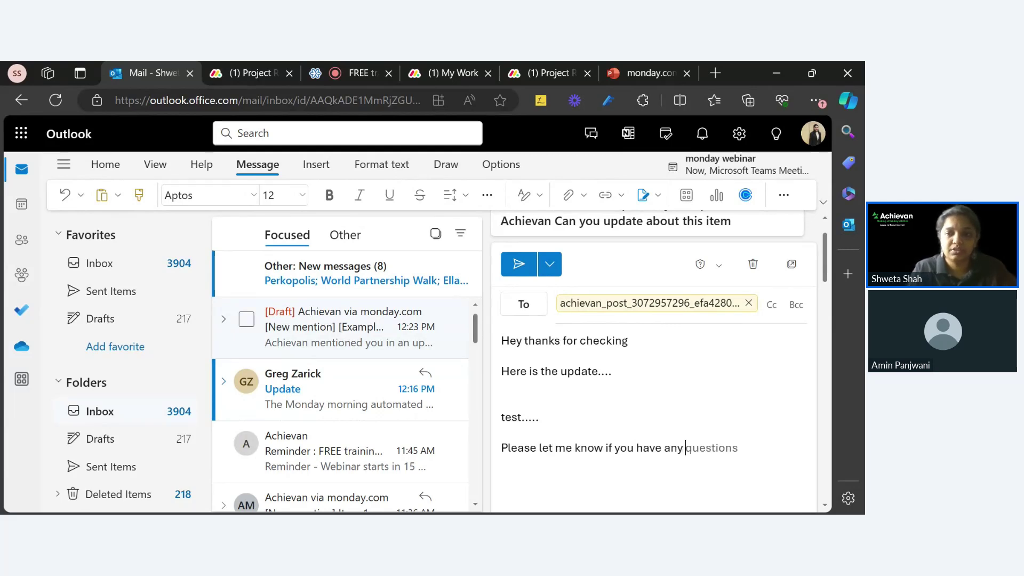
{"action": "key", "text": "Tab"}
{"action": "type", "text": "."}
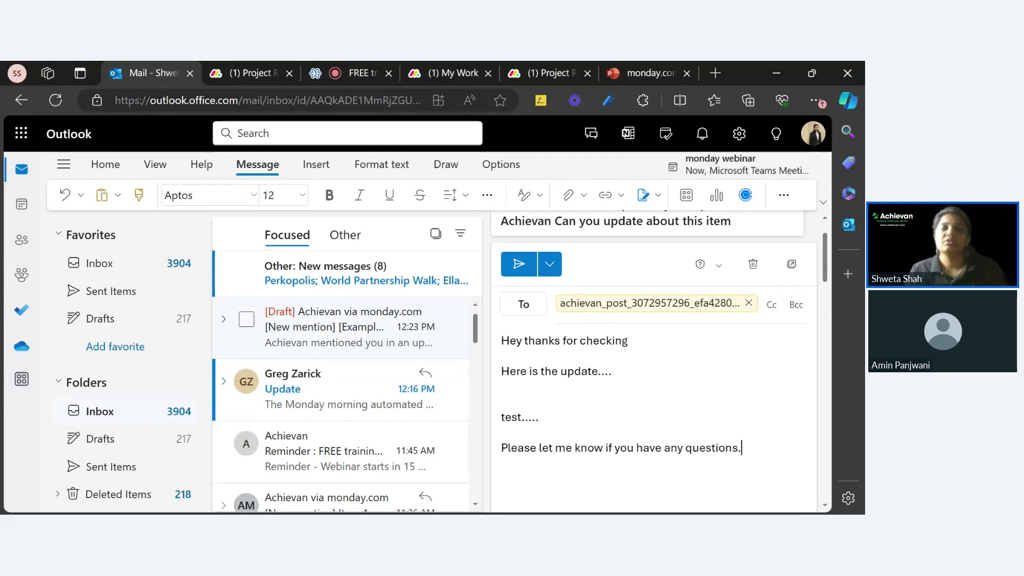
{"action": "left_click", "coordinate": [530, 271]}
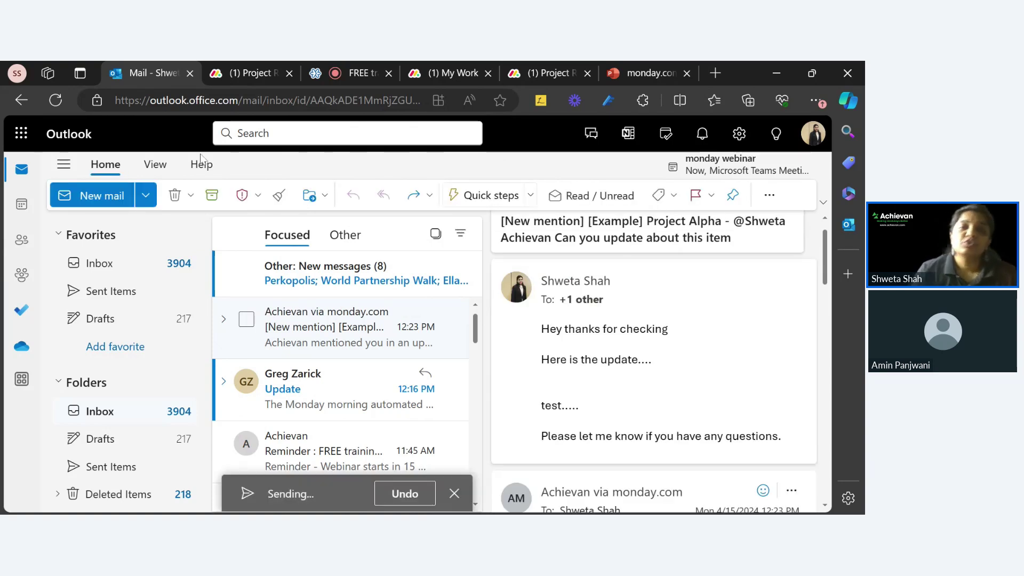
Switch to the Project Requests & Approvals board in monday.com and check for the emailed reply, closing and reopening the [Example] Project Alpha updates
{"action": "left_click", "coordinate": [256, 75]}
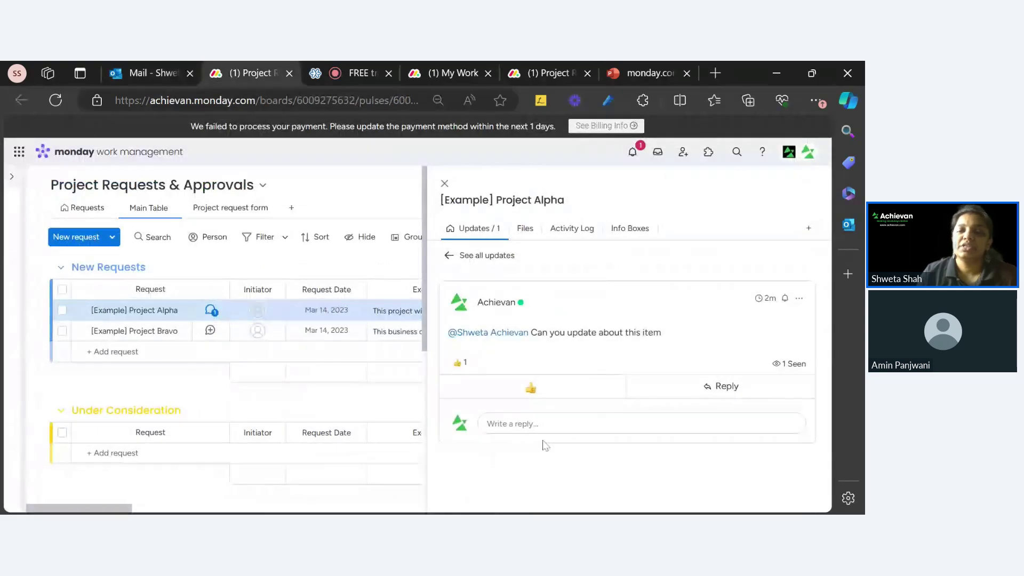
{"action": "left_click", "coordinate": [152, 75]}
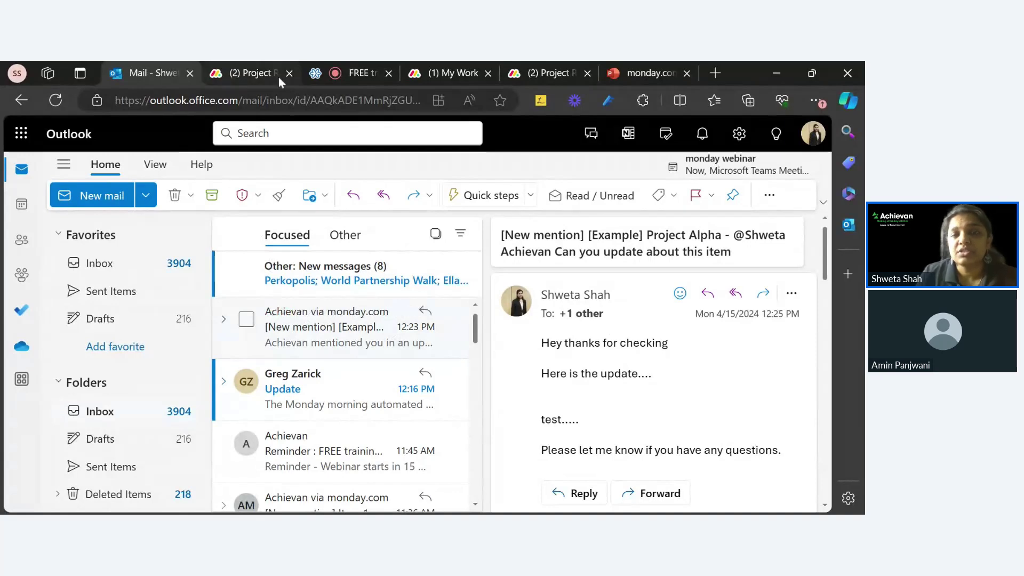
{"action": "left_click", "coordinate": [243, 75]}
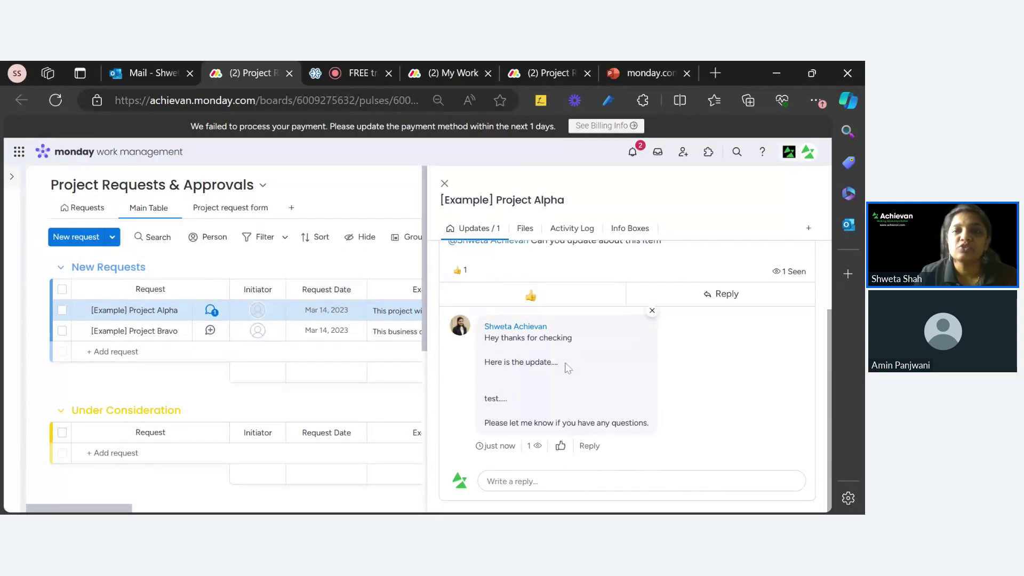
{"action": "left_click", "coordinate": [445, 185]}
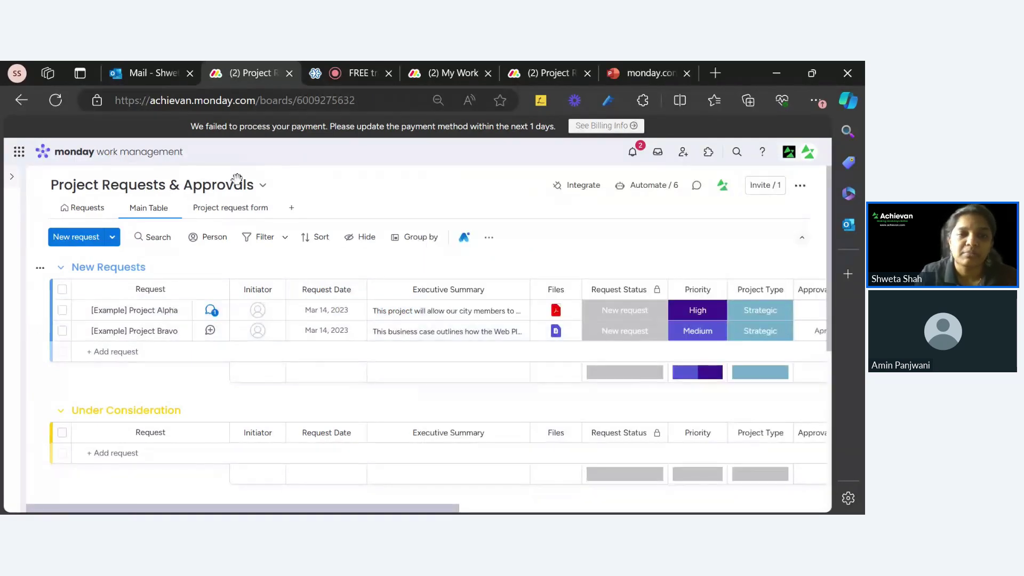
{"action": "left_click", "coordinate": [211, 310]}
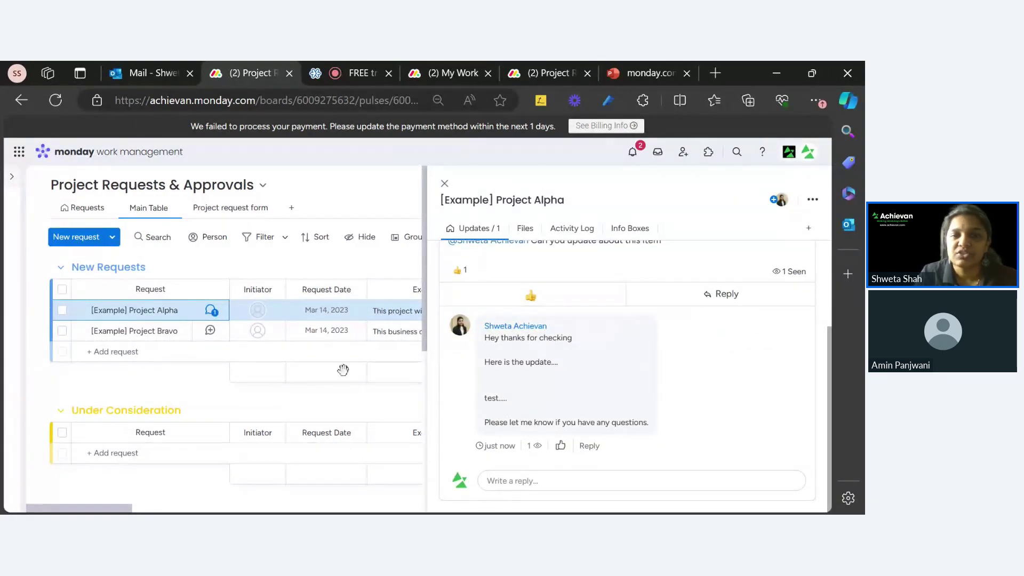
Compare the sent reply in Outlook with the update thread of [Example] Project Alpha in monday.com
{"action": "key", "text": "ctrl+1"}
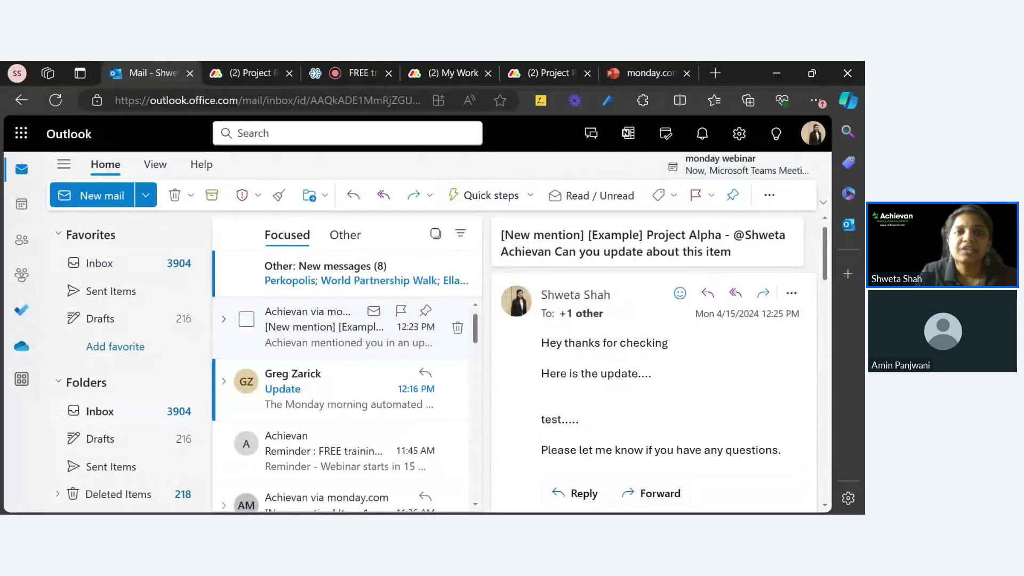
{"action": "left_click", "coordinate": [243, 73]}
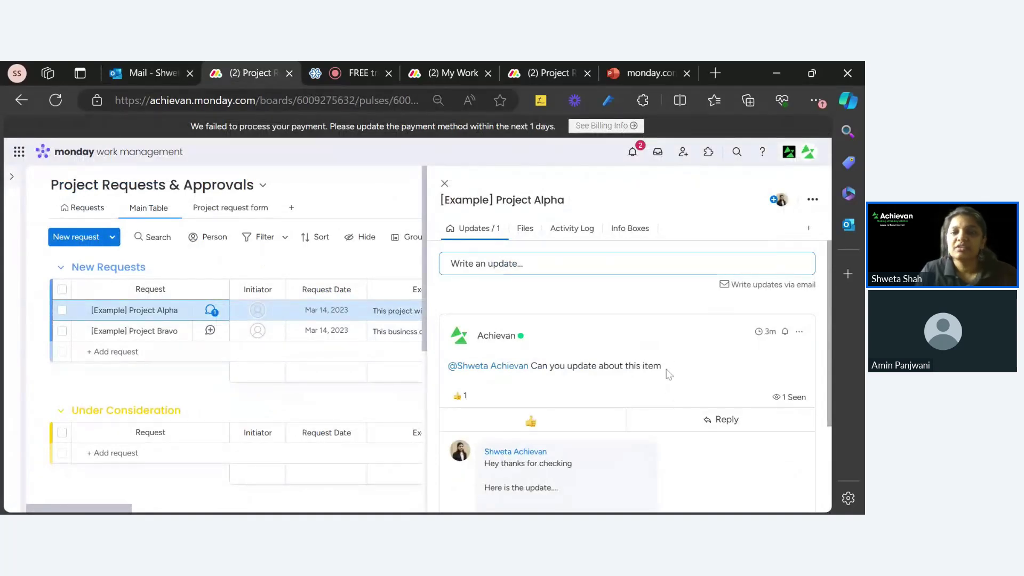
{"action": "scroll", "coordinate": [666, 450], "scroll_direction": "down", "scroll_amount": 2}
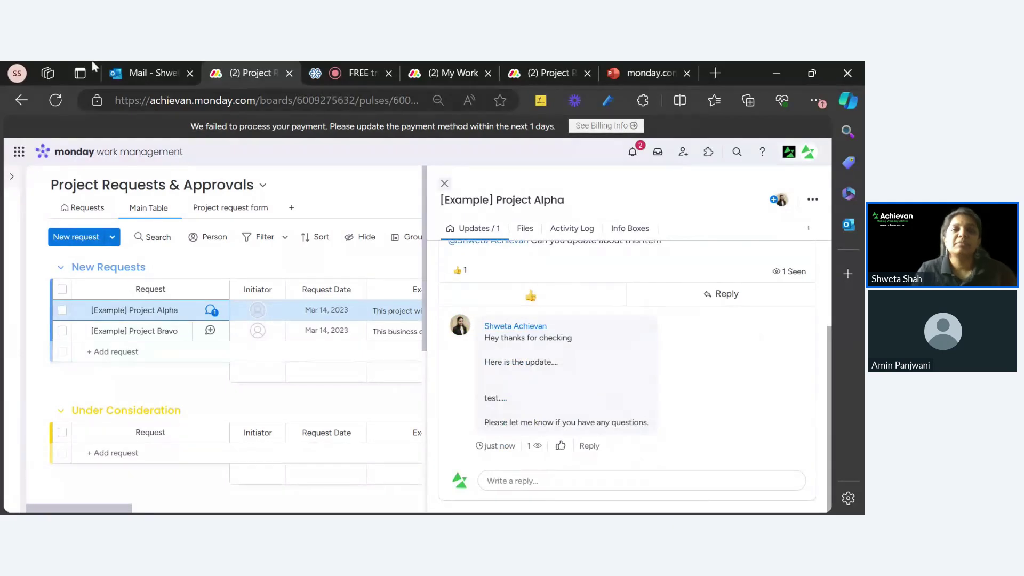
Revisit the sent reply in Outlook, and switch to the New Features slide in the PowerPoint presentation
{"action": "key", "text": "ctrl+1"}
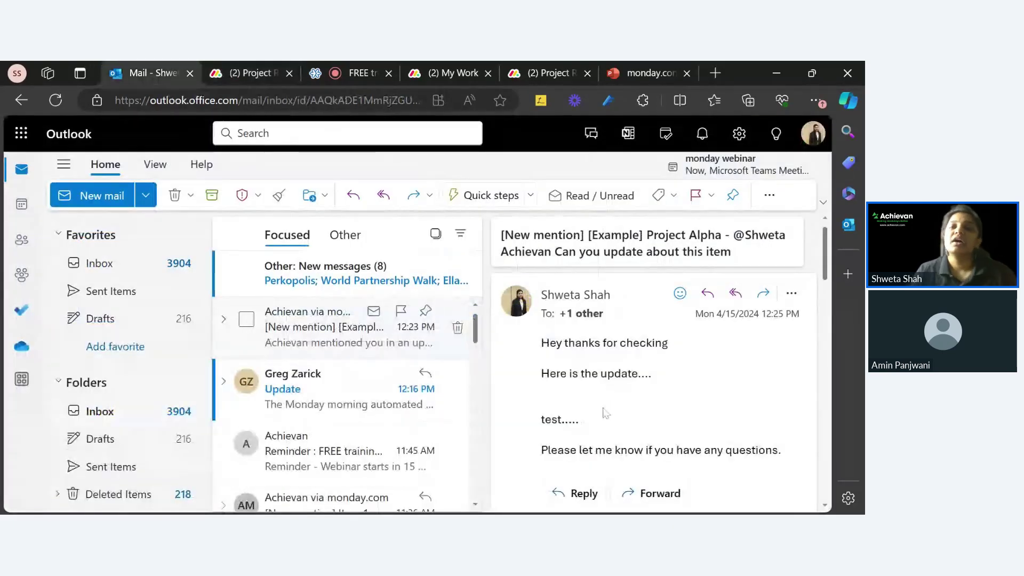
{"action": "left_click", "coordinate": [624, 71]}
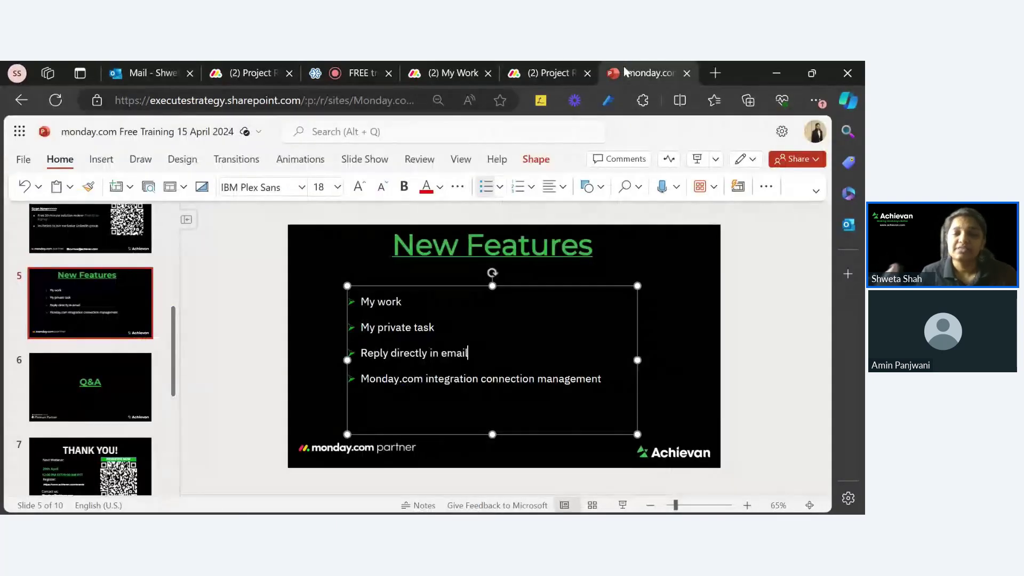